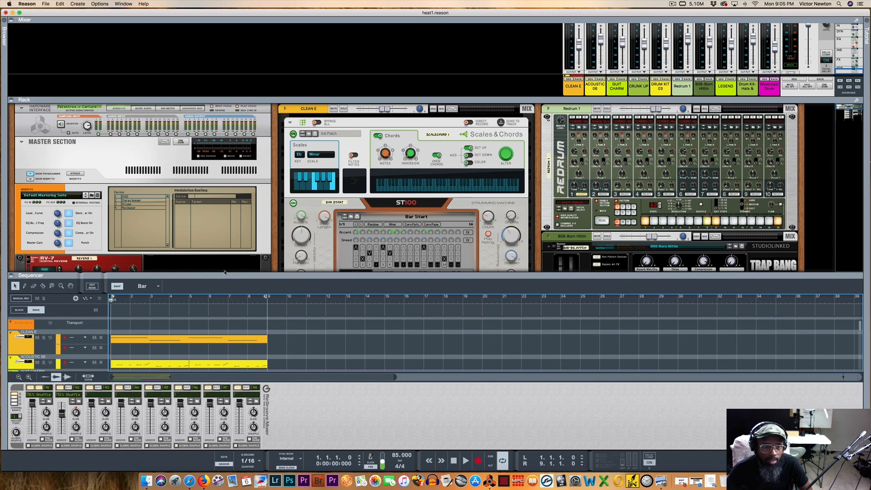
# Resize the rack area against the sequencer and look over the song's instrument devices from the Scales & Chords player to Kontakt 5.
pyautogui.moveTo(210, 278)
pyautogui.mouseDown()
pyautogui.moveTo(212, 299)
pyautogui.moveTo(212, 289)
pyautogui.mouseUp()
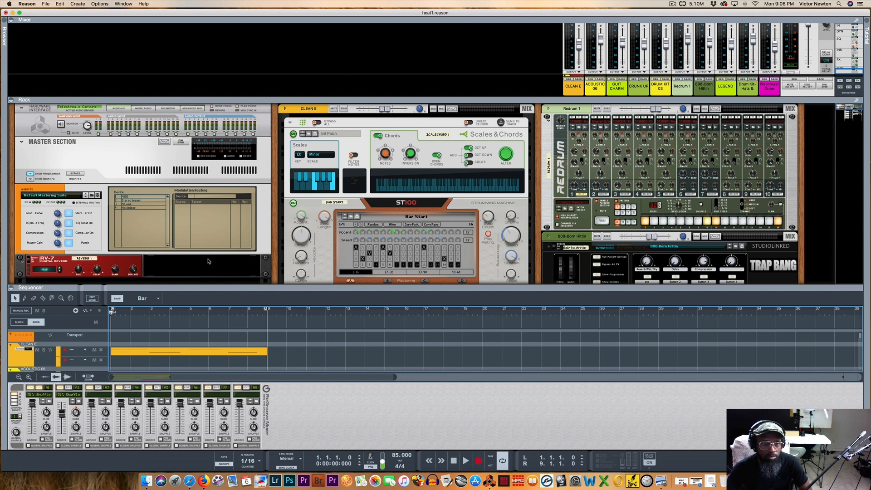
pyautogui.moveTo(212, 288); pyautogui.dragTo(223, 336)
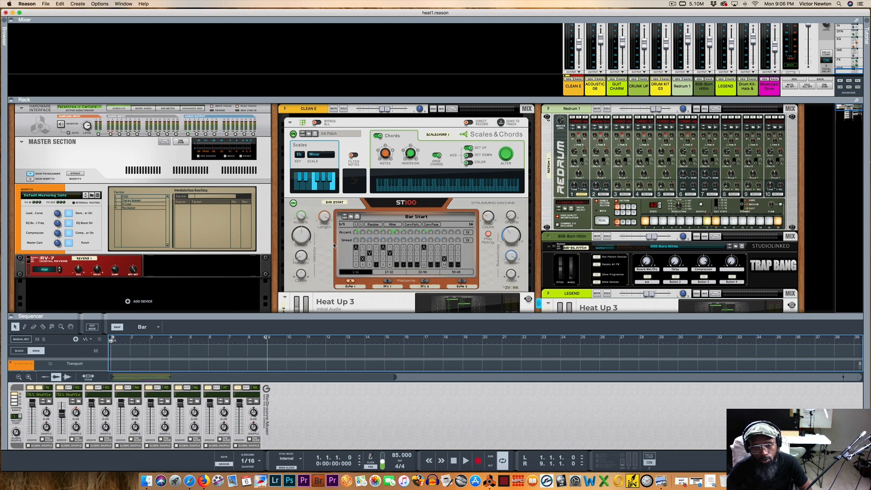
pyautogui.scroll(-3, 333, 245)
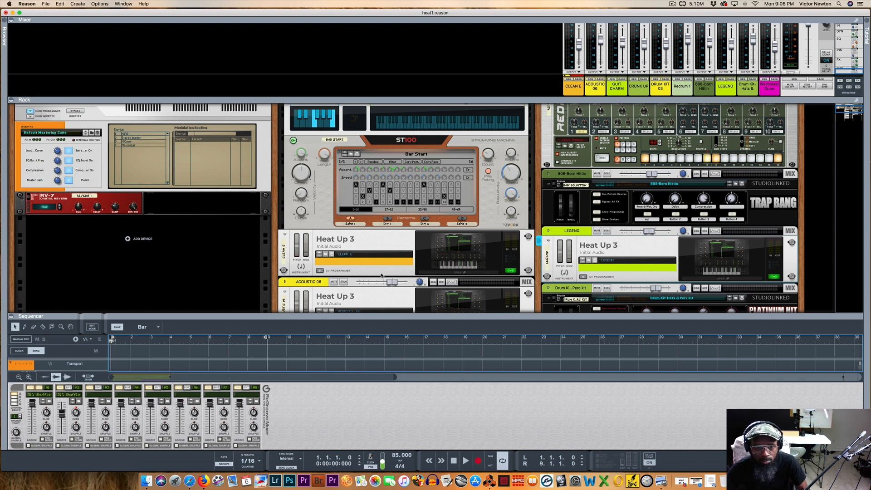
pyautogui.scroll(-2, 349, 260)
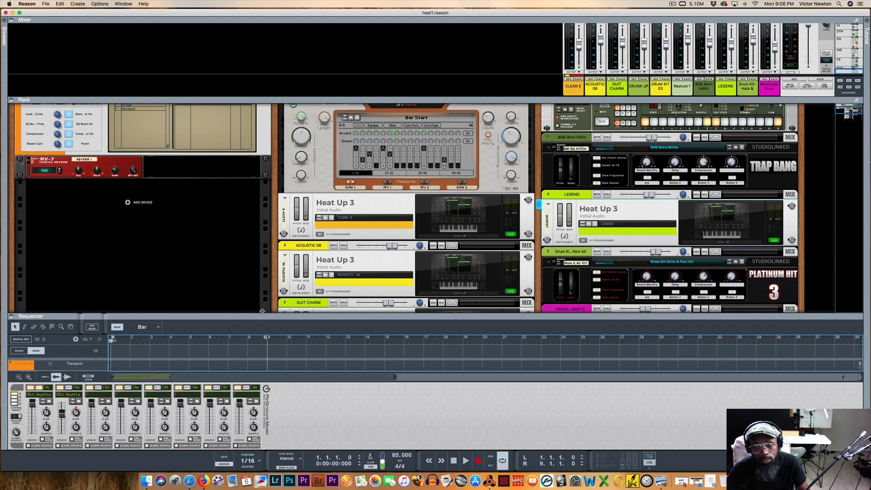
pyautogui.moveTo(267, 318); pyautogui.dragTo(261, 260)
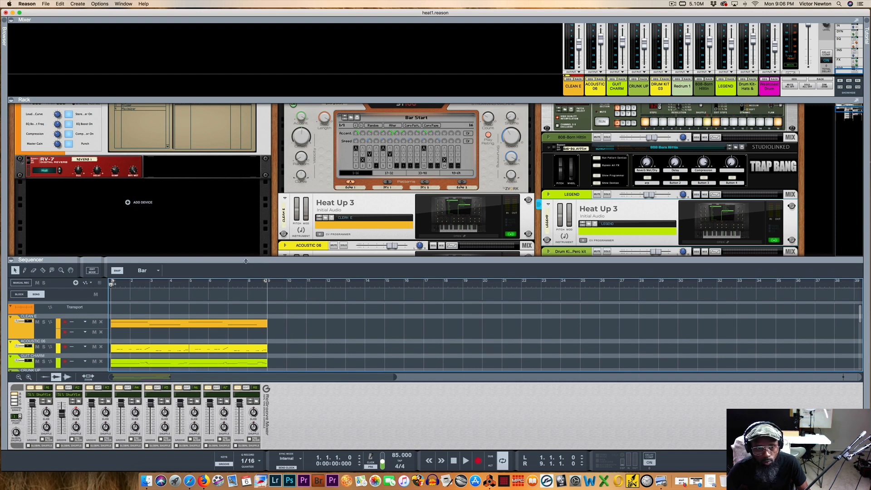
pyautogui.moveTo(245, 261); pyautogui.dragTo(250, 303)
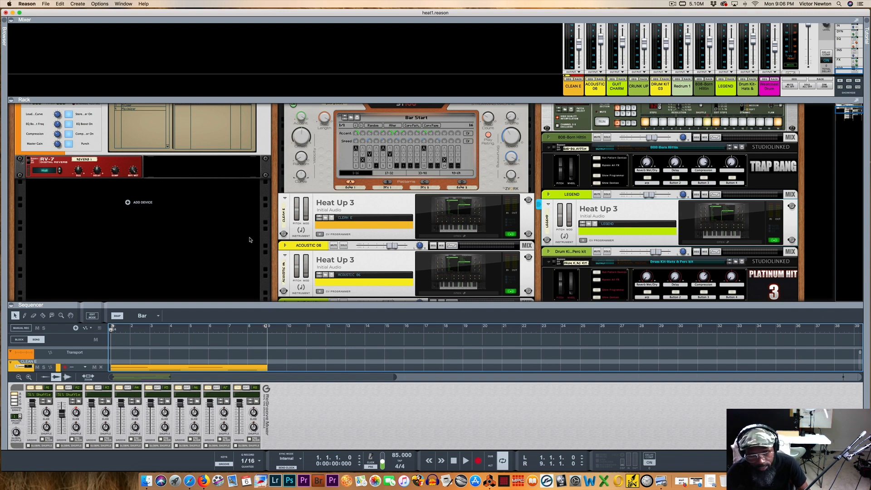
pyautogui.moveTo(224, 303); pyautogui.dragTo(228, 265)
pyautogui.scroll(-3, 385, 206)
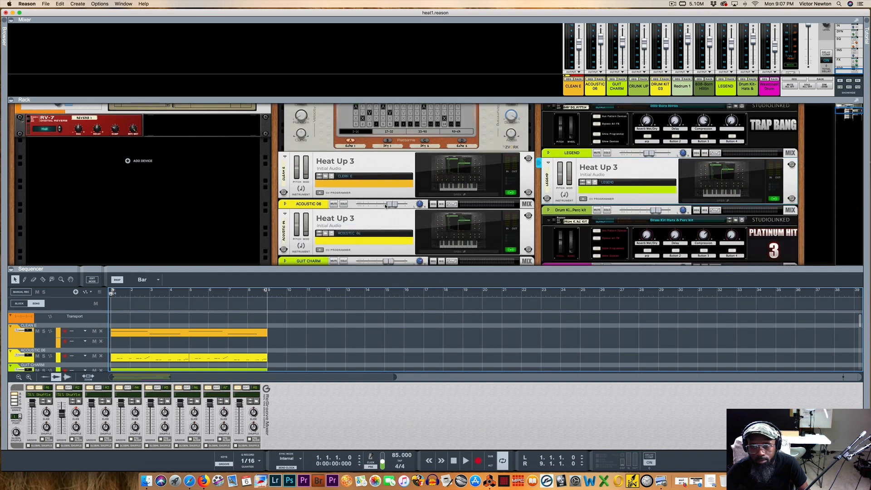
pyautogui.scroll(-3, 385, 206)
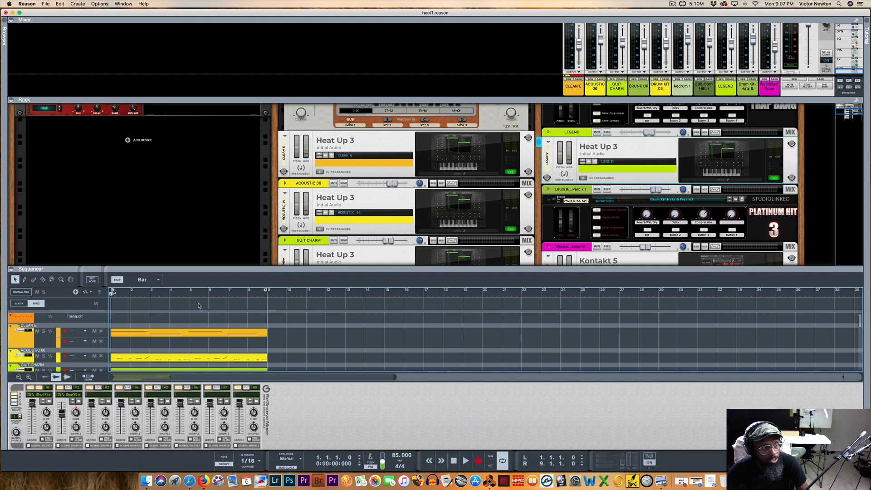
pyautogui.moveTo(303, 268); pyautogui.dragTo(303, 271)
pyautogui.moveTo(304, 312); pyautogui.dragTo(305, 310)
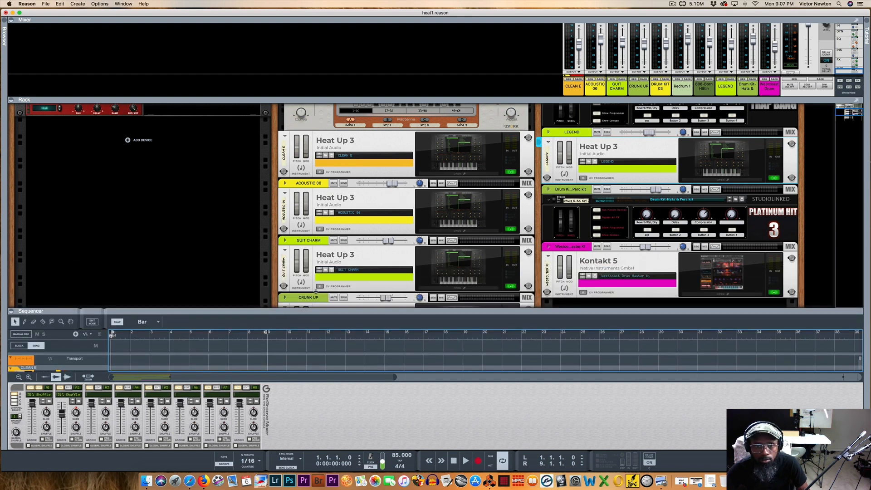
pyautogui.scroll(3, 419, 206)
pyautogui.scroll(-3, 419, 207)
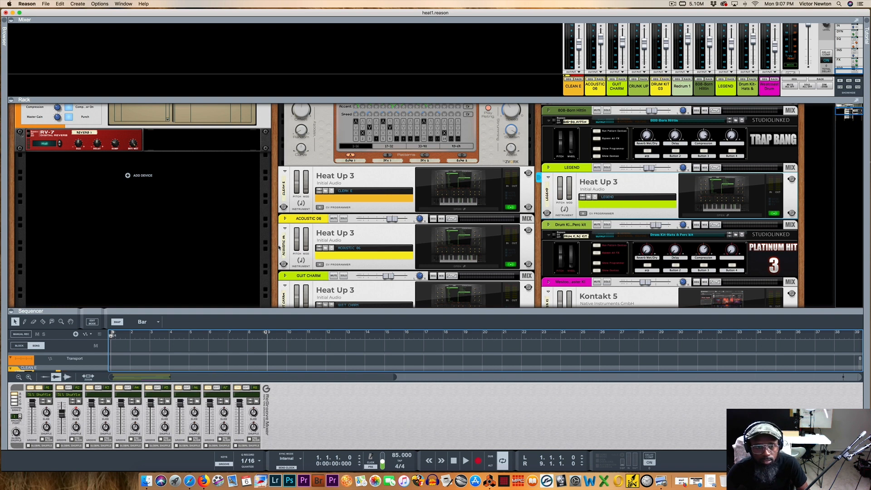
# View the CLEAN E Heat Up 3 instrument's plugin window with its preset browser, and close it again.
pyautogui.click(453, 212)
pyautogui.click(452, 211)
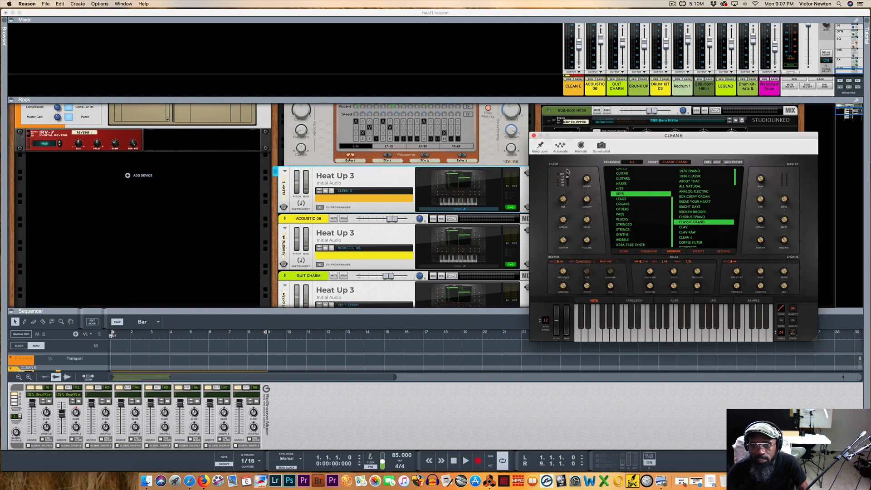
pyautogui.click(534, 135)
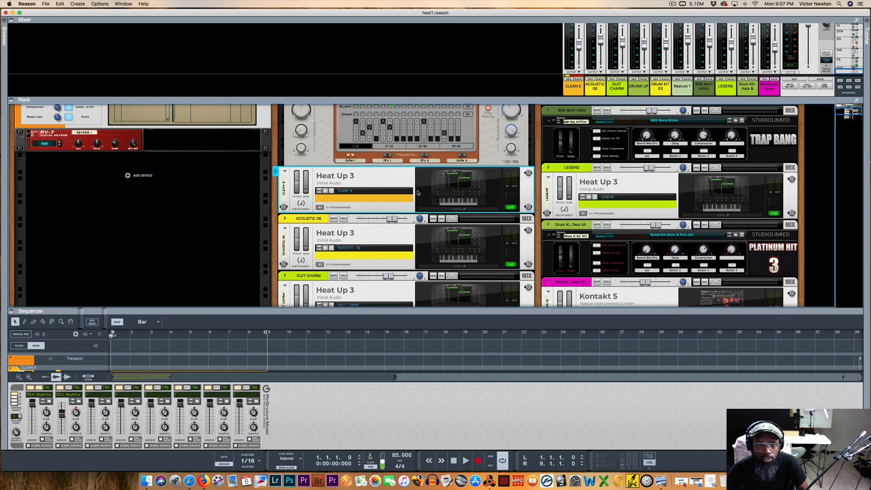
# Solo the CLEAN E track in the sequencer and enlarge the rack to show its Scales & Chords and ST100 players.
pyautogui.scroll(3, 418, 193)
pyautogui.scroll(2, 417, 193)
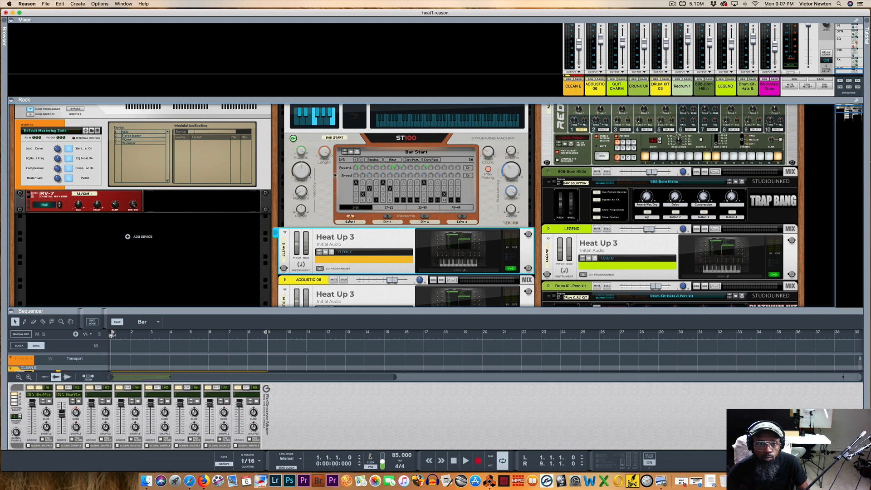
pyautogui.scroll(3, 332, 177)
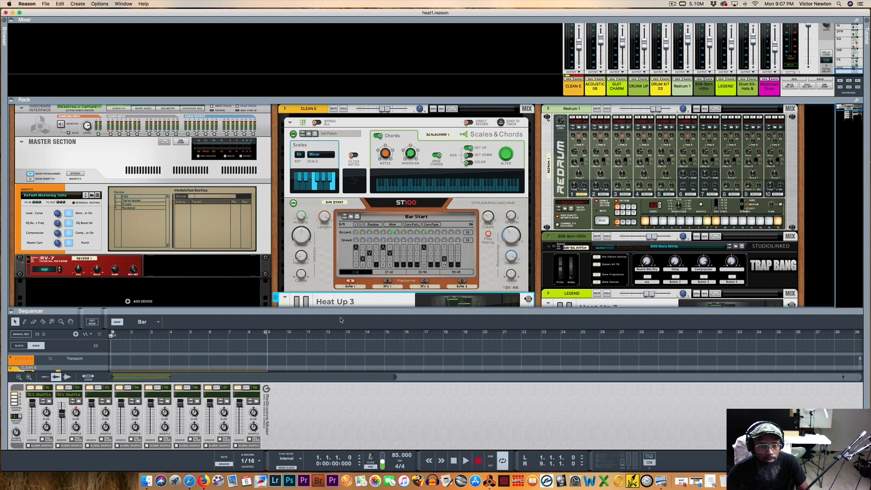
pyautogui.moveTo(258, 309); pyautogui.dragTo(258, 169)
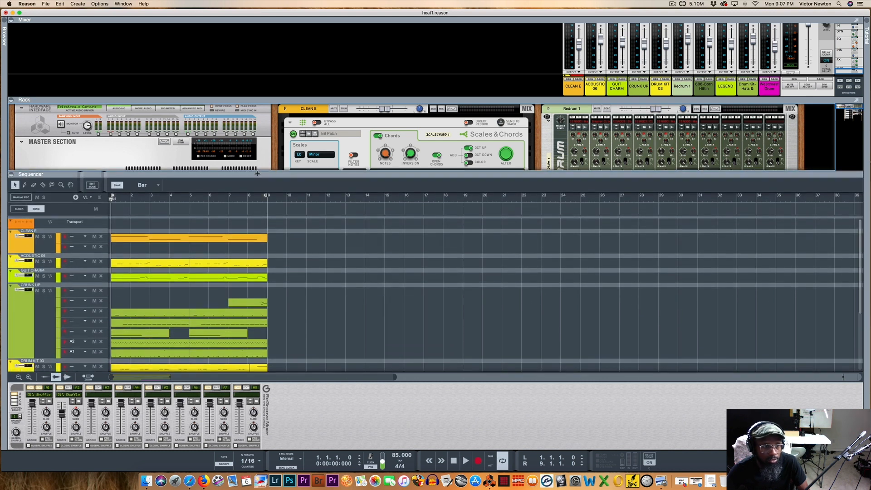
pyautogui.click(43, 237)
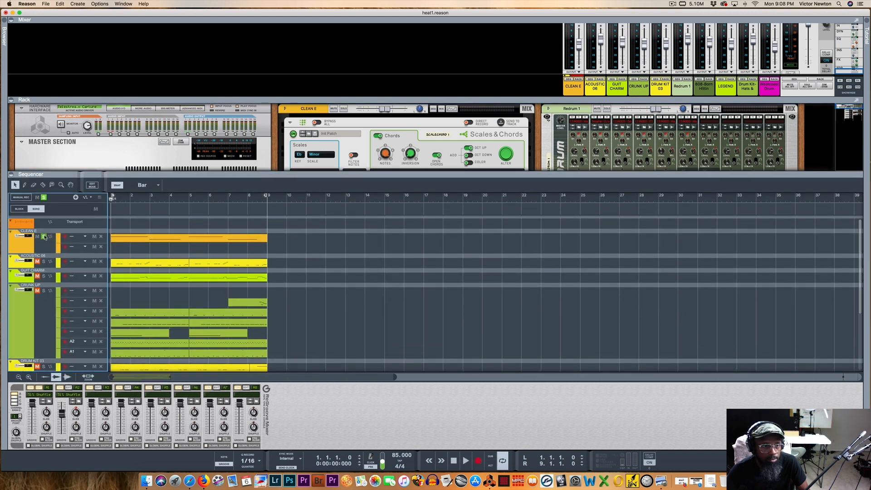
pyautogui.moveTo(341, 173); pyautogui.dragTo(345, 241)
pyautogui.moveTo(346, 300); pyautogui.dragTo(349, 315)
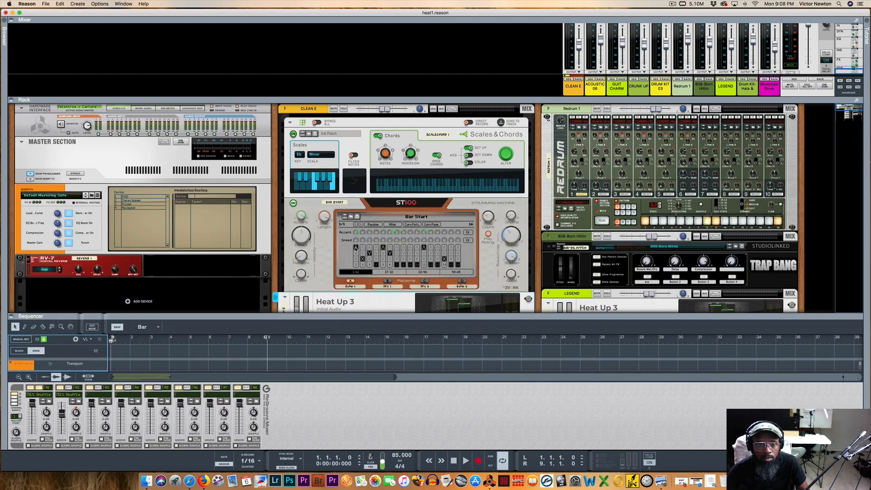
pyautogui.scroll(-2, 439, 308)
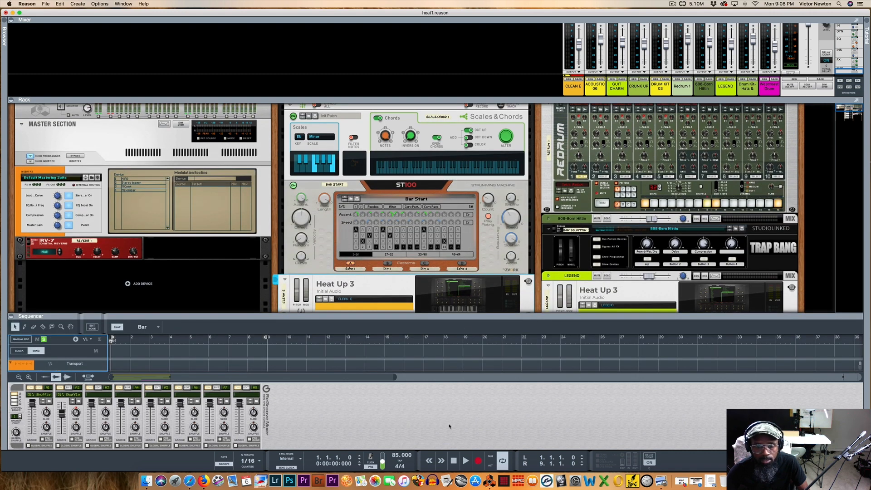
# Play the soloed CLEAN E track with the ST100 strumming machine switched off, and stop with the song position back at bar 1.
pyautogui.click(453, 461)
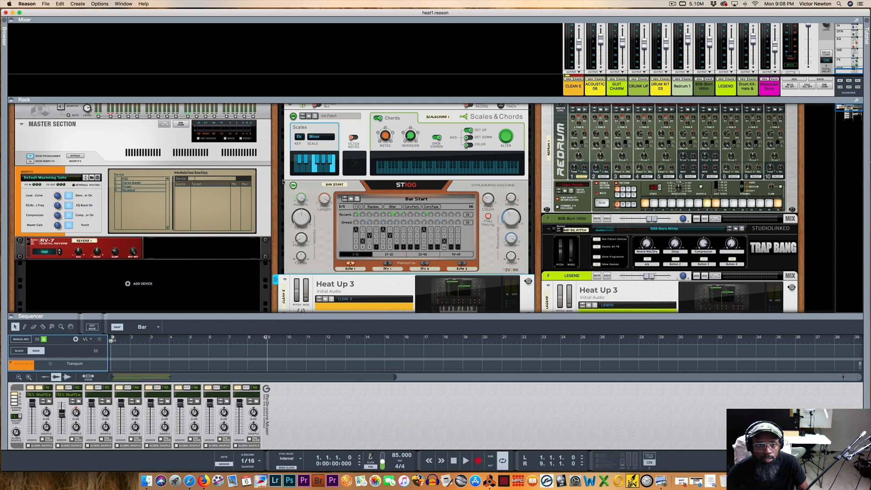
pyautogui.click(466, 460)
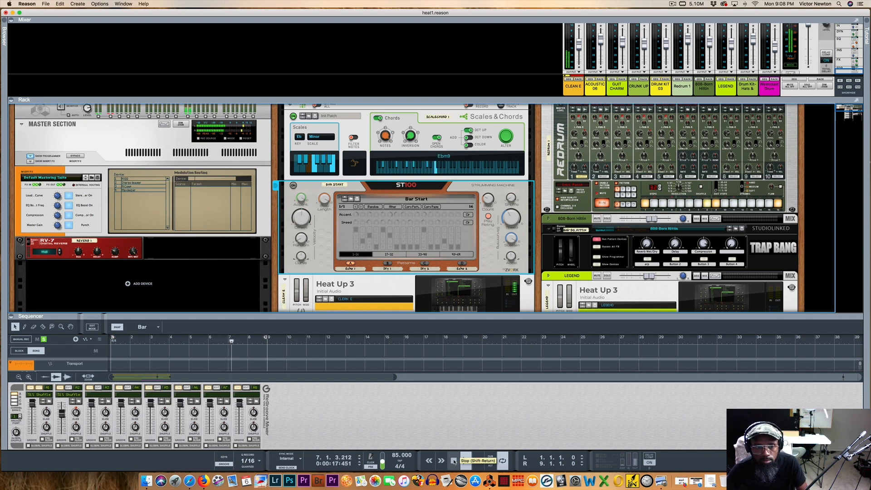
pyautogui.click(453, 461)
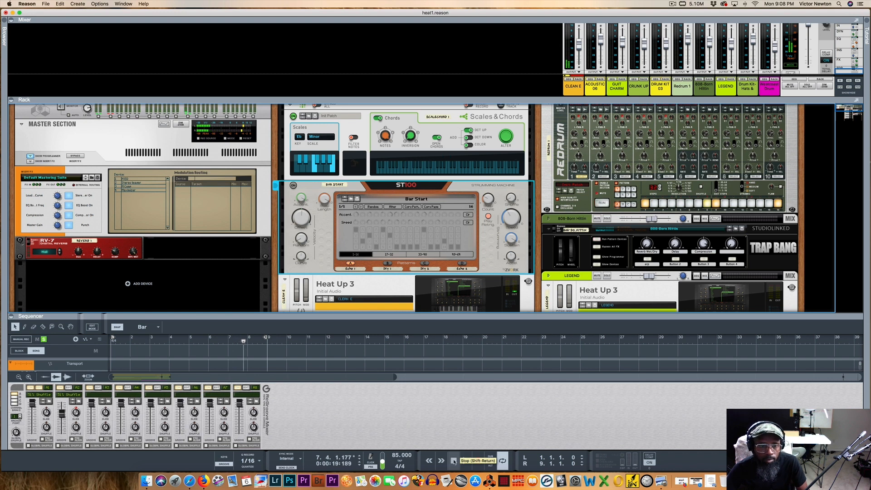
pyautogui.click(453, 462)
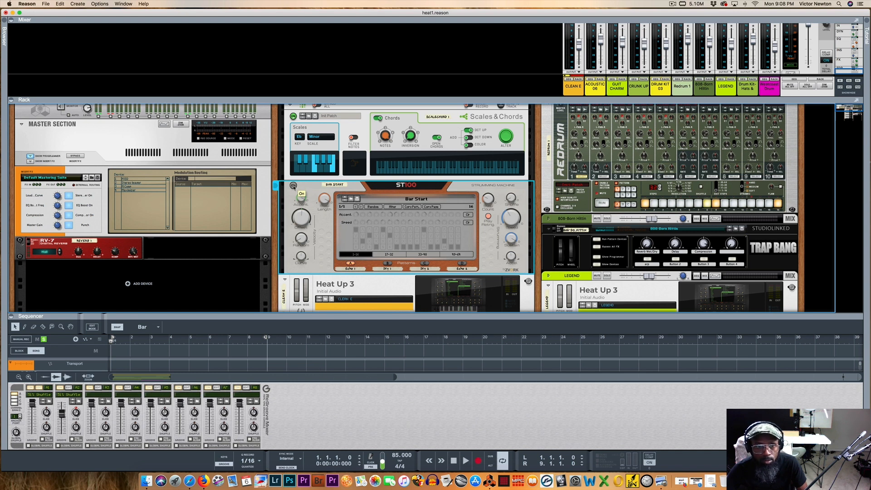
# Switch the ST100 strumming machine on, play the soloed CLEAN E track, and return the song position to bar 1.
pyautogui.click(293, 185)
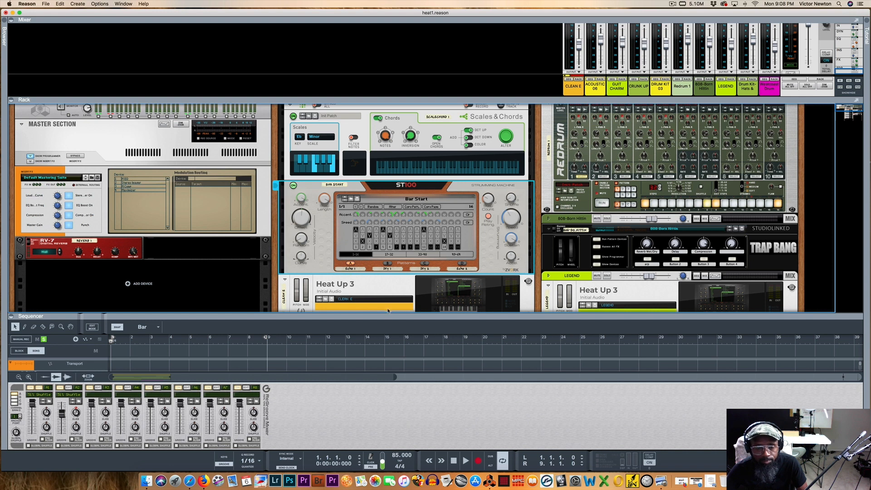
pyautogui.click(466, 461)
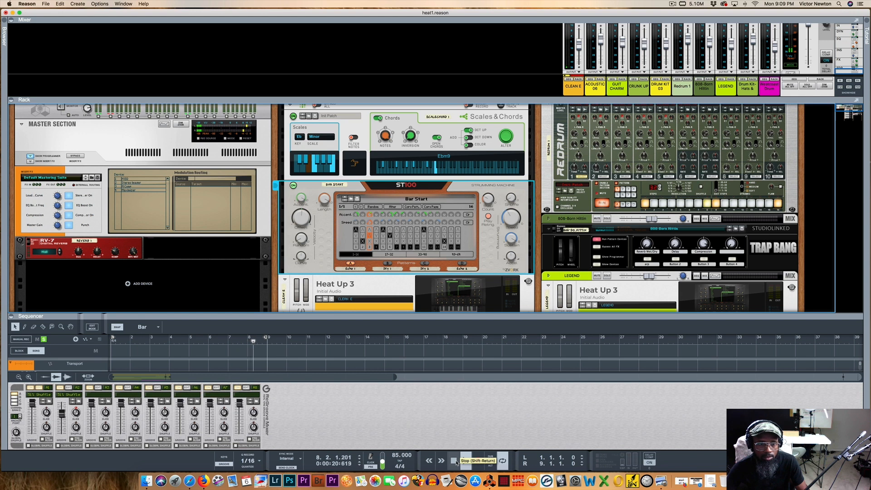
pyautogui.doubleClick(454, 460)
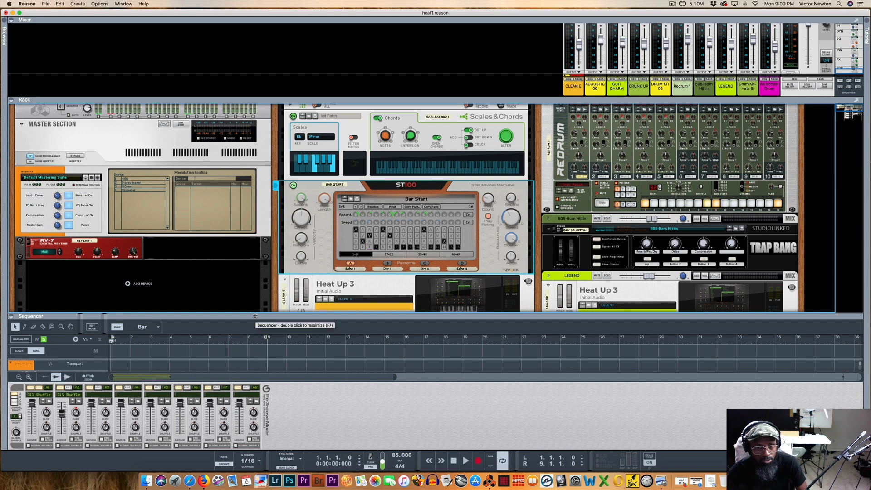
# Examine the Heat Up 3 instruments from CLEAN E down to DRUM KIT 03 and the Kontakt 5 device in the rack.
pyautogui.moveTo(255, 316); pyautogui.dragTo(254, 306)
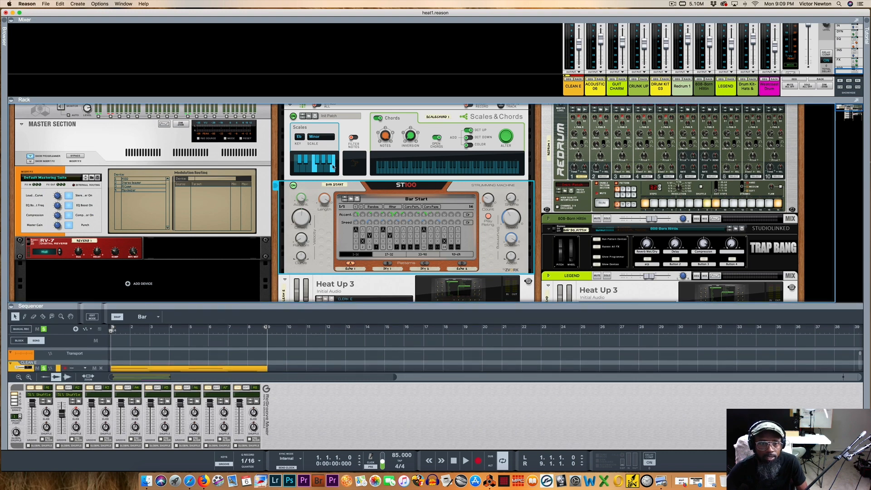
pyautogui.scroll(-3, 331, 204)
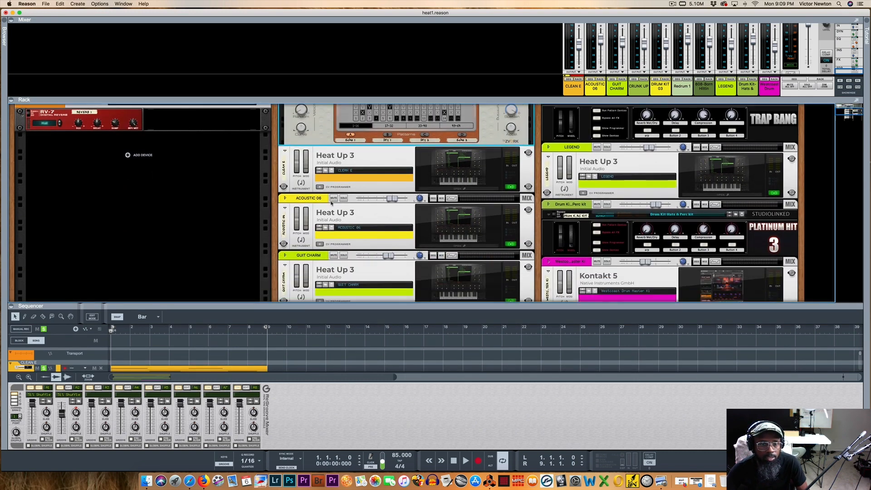
pyautogui.scroll(2, 362, 188)
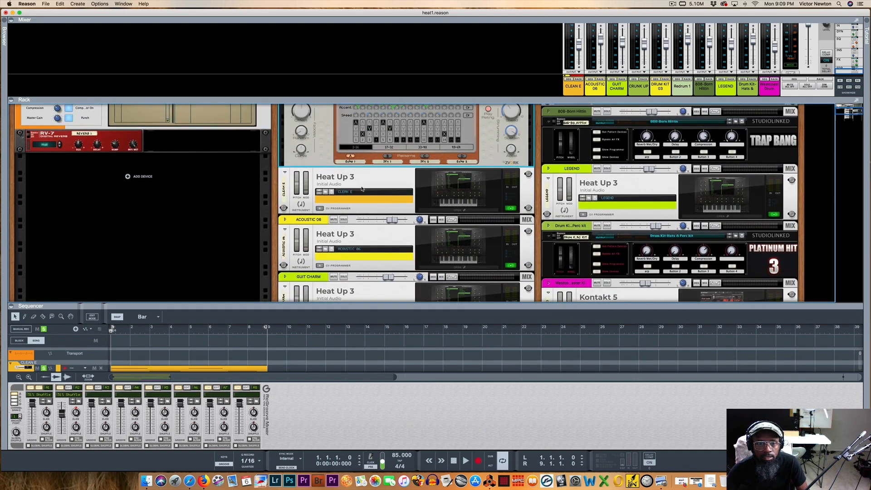
pyautogui.scroll(-3, 362, 188)
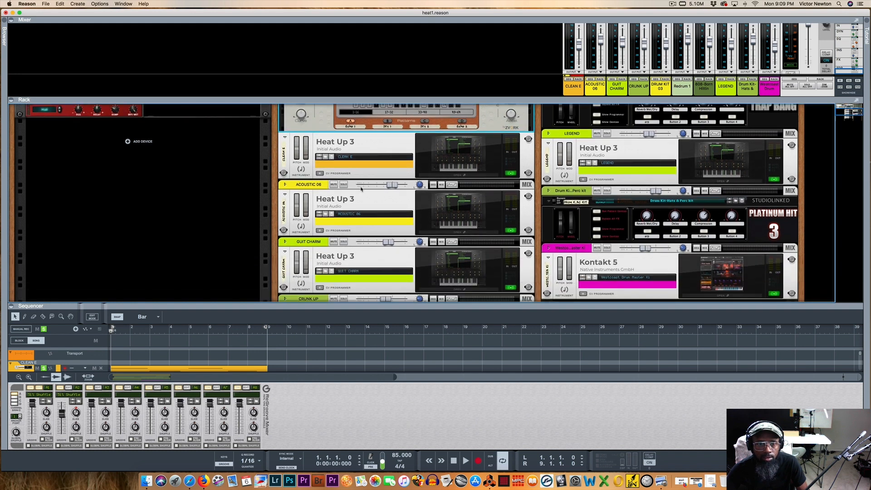
pyautogui.scroll(-1, 367, 198)
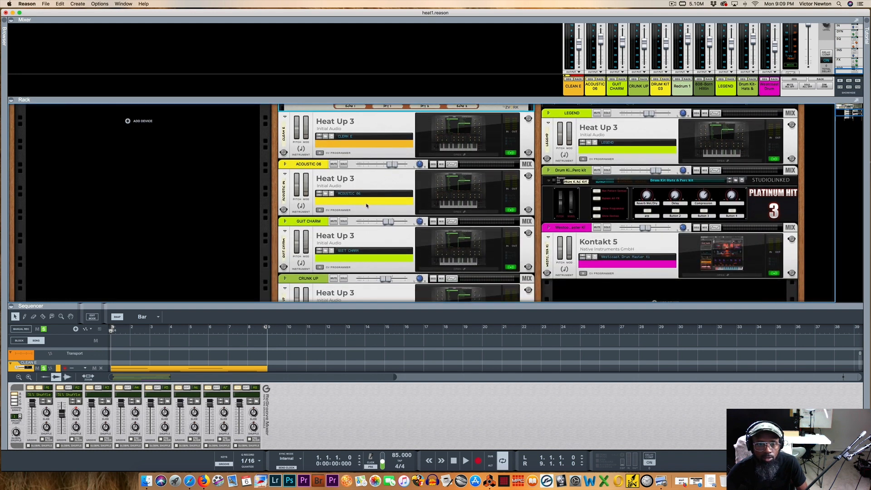
pyautogui.scroll(-6, 366, 205)
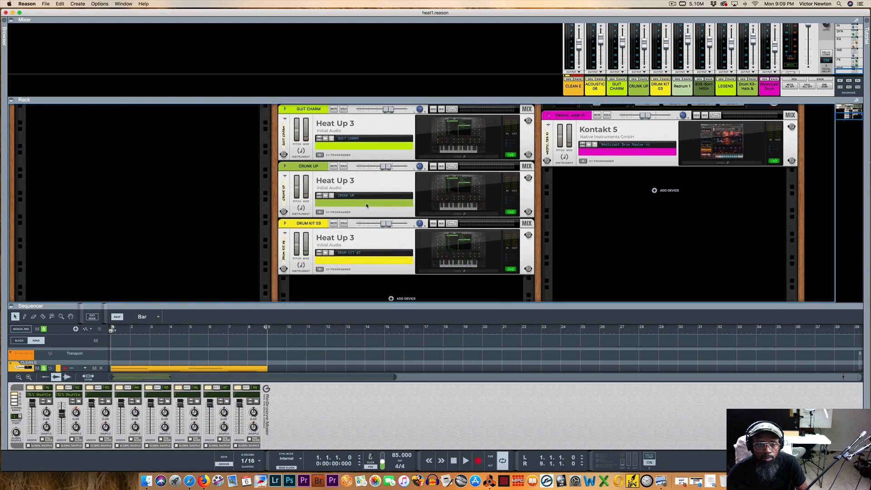
pyautogui.scroll(2, 367, 206)
pyautogui.scroll(-1, 366, 206)
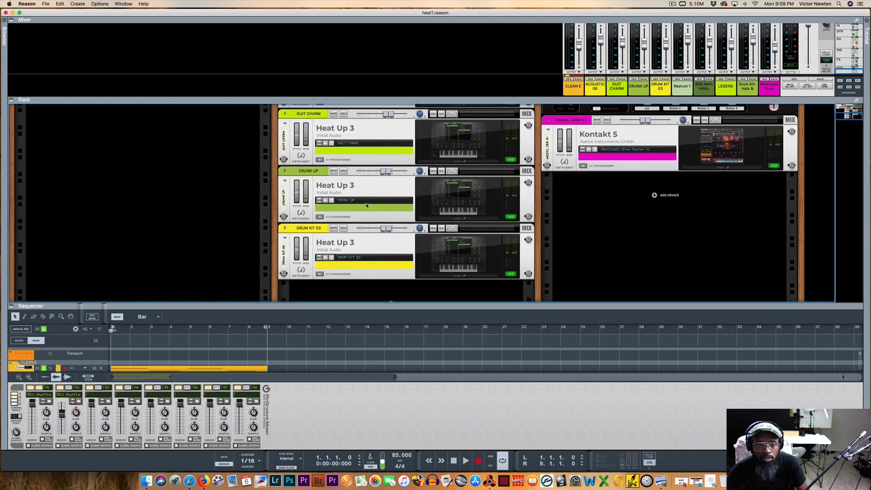
pyautogui.scroll(1, 367, 205)
pyautogui.scroll(4, 366, 205)
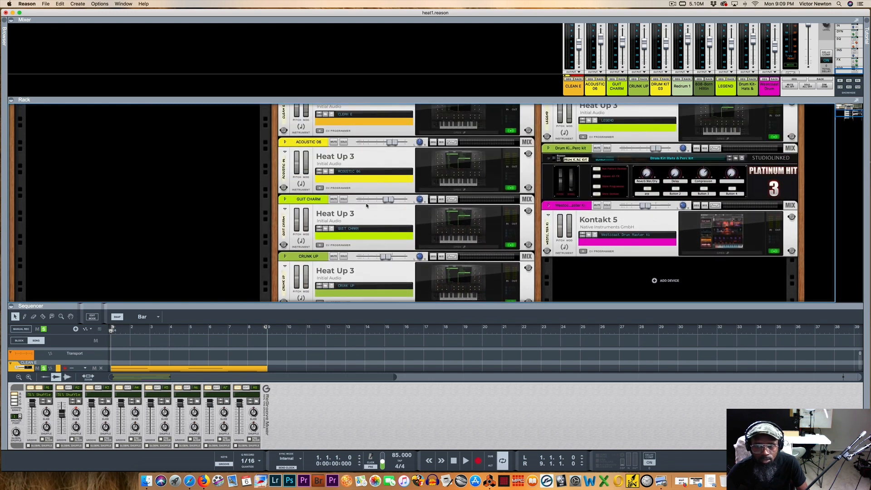
pyautogui.scroll(5, 367, 206)
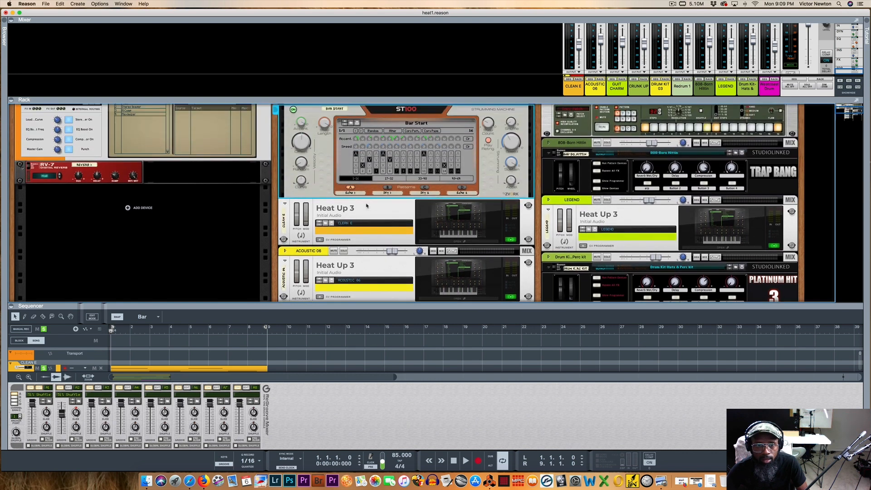
pyautogui.scroll(-3, 367, 205)
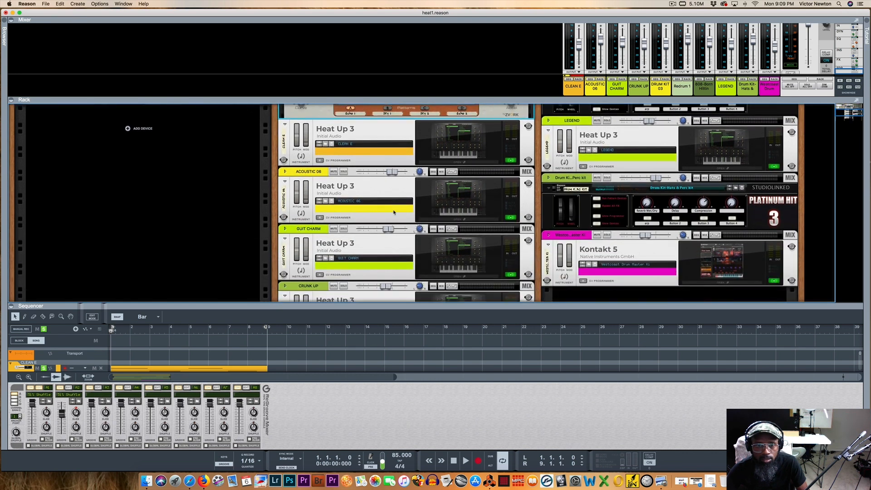
# Show the ACOUSTIC 06 Heat Up 3 preset browser, close it, and briefly play the soloed track before returning to bar 1.
pyautogui.click(449, 221)
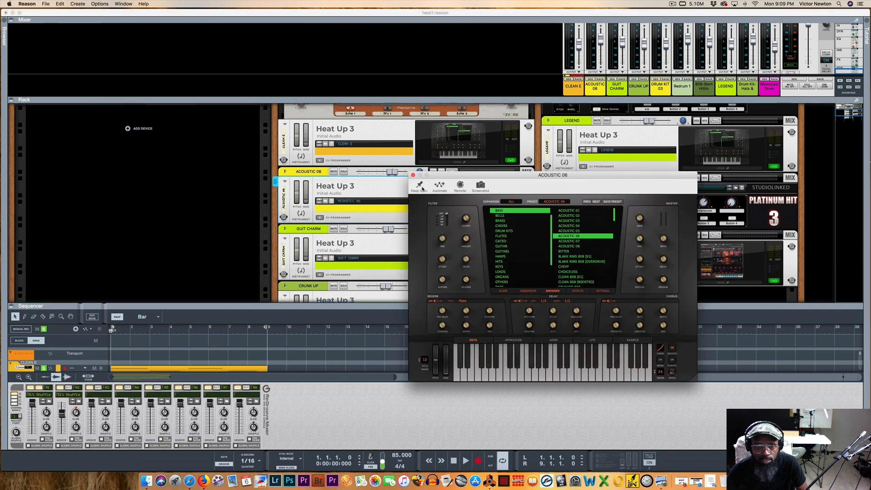
pyautogui.click(414, 176)
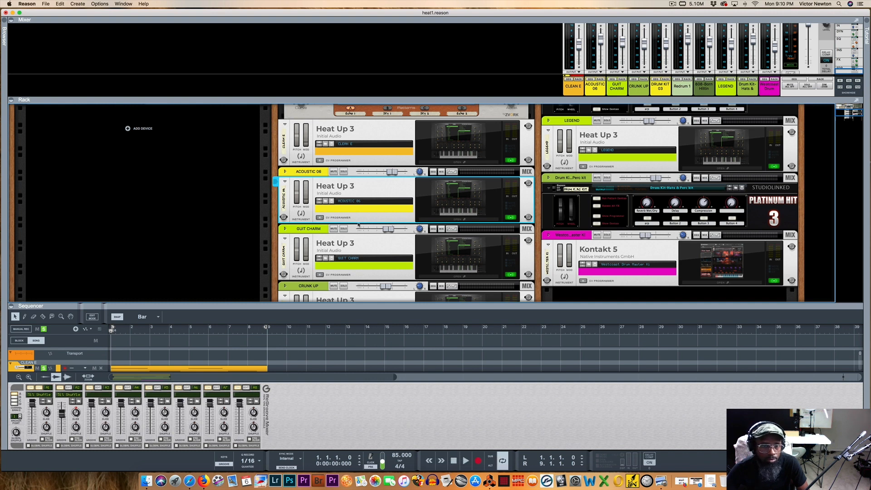
pyautogui.click(466, 461)
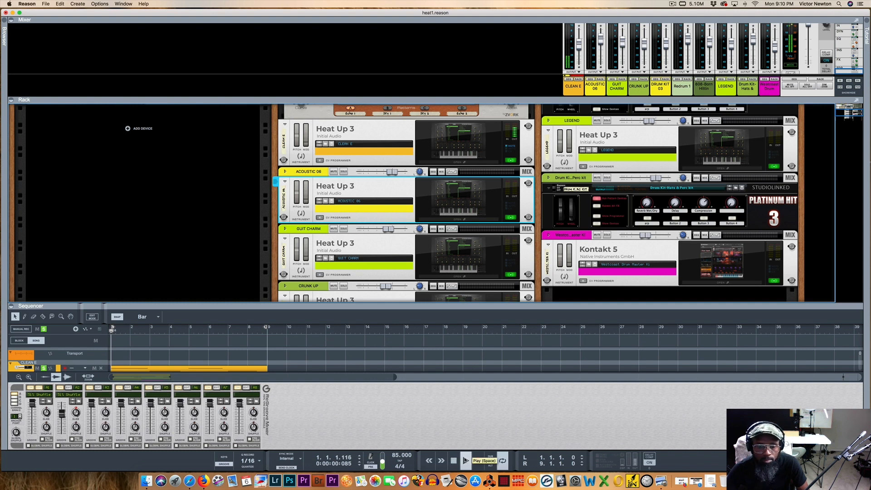
pyautogui.click(454, 461)
pyautogui.click(454, 460)
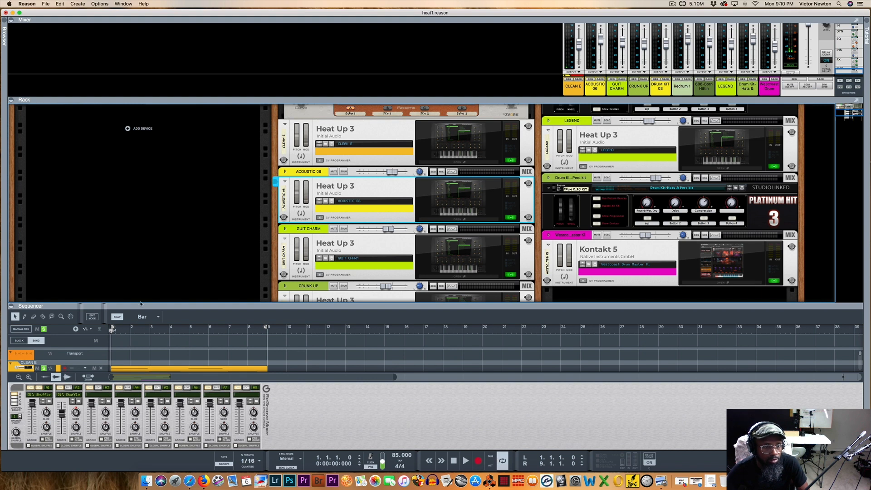
# Enlarge the sequencer, solo the ACOUSTIC 06 track alongside CLEAN E, play both, and return the song position to bar 1.
pyautogui.moveTo(138, 299); pyautogui.dragTo(138, 205)
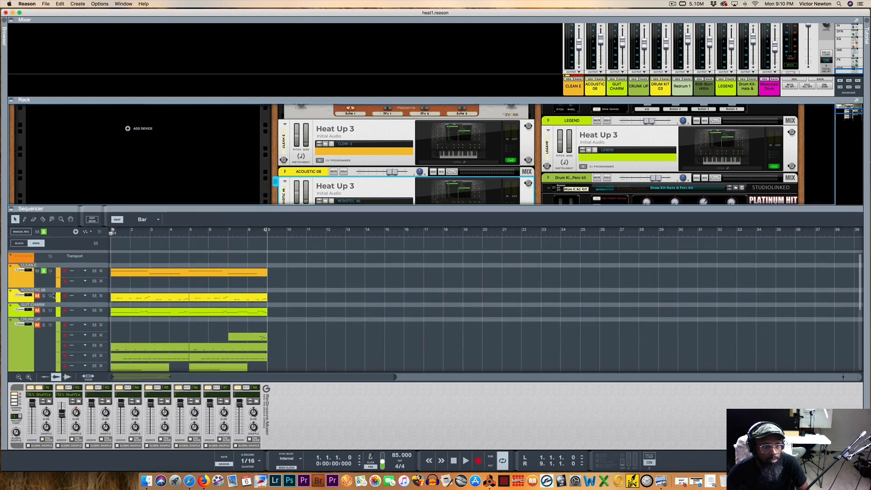
pyautogui.click(43, 295)
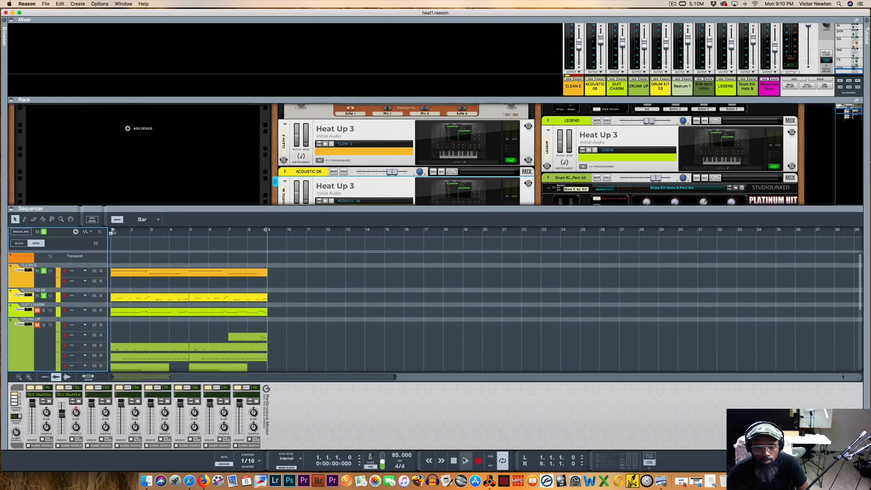
pyautogui.press('space')
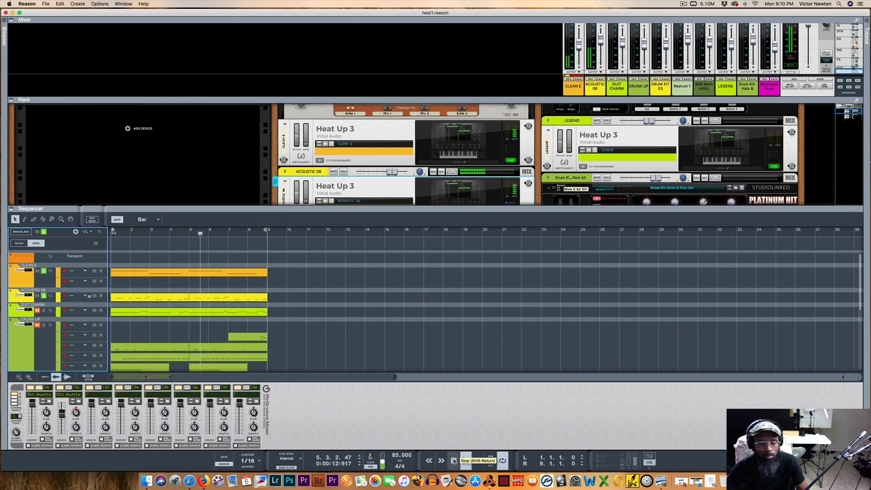
pyautogui.doubleClick(453, 461)
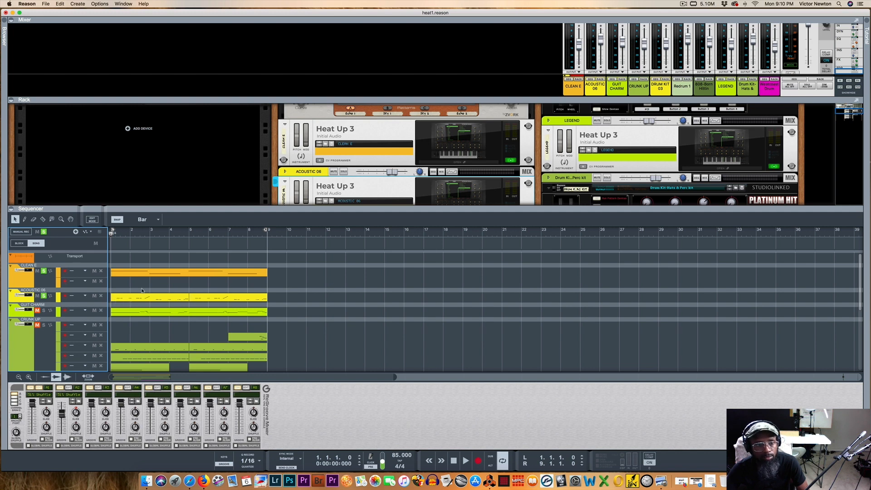
# Solo and select the GUIT CHARM track, and view its preset in the Heat Up 3 browser before closing the instrument window.
pyautogui.scroll(-2, 118, 288)
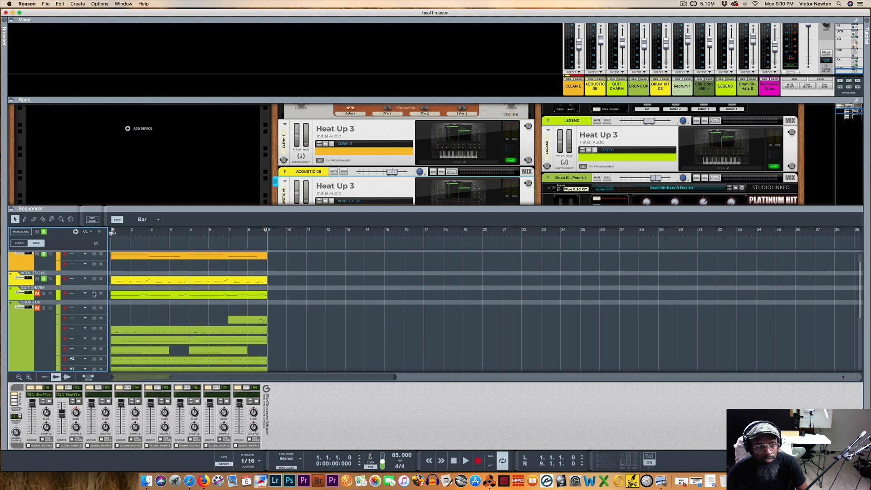
pyautogui.click(44, 293)
pyautogui.click(44, 300)
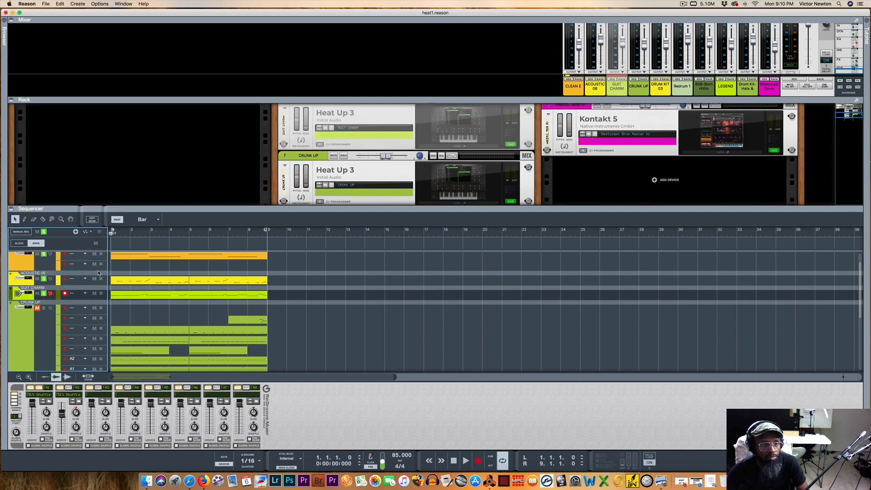
pyautogui.click(478, 146)
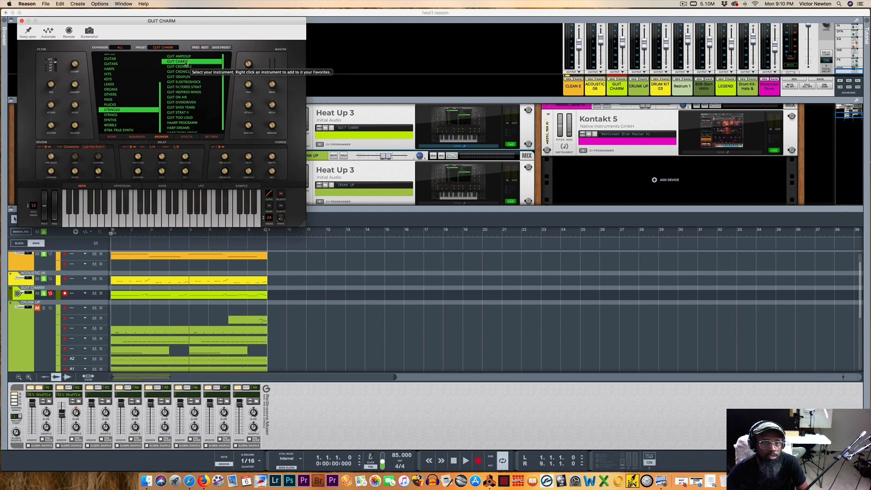
pyautogui.click(21, 21)
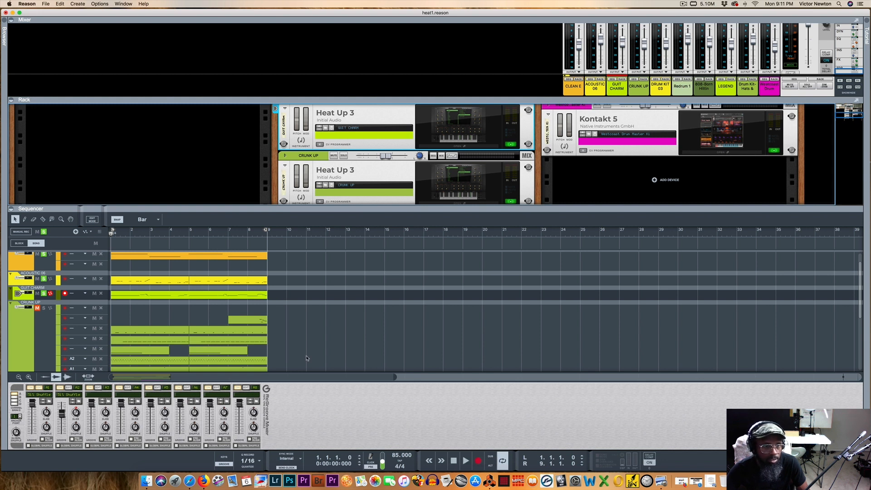
# Play CLEAN E, ACOUSTIC 06 and GUIT CHARM together while resizing the mixer and rack areas, and return to bar 1.
pyautogui.click(466, 461)
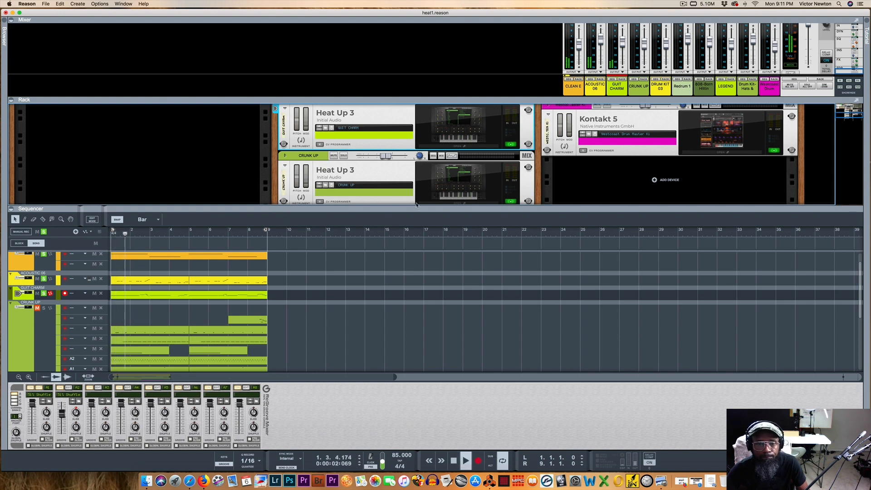
pyautogui.moveTo(426, 206); pyautogui.dragTo(423, 264)
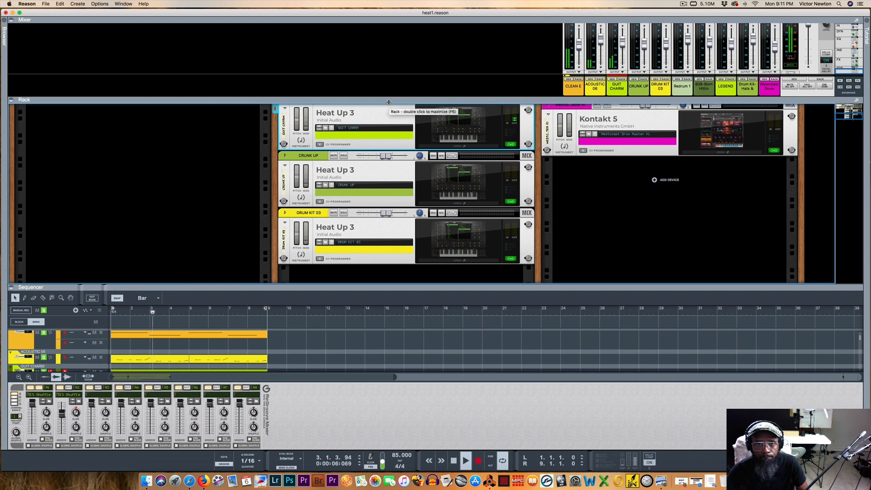
pyautogui.moveTo(389, 102); pyautogui.dragTo(388, 78)
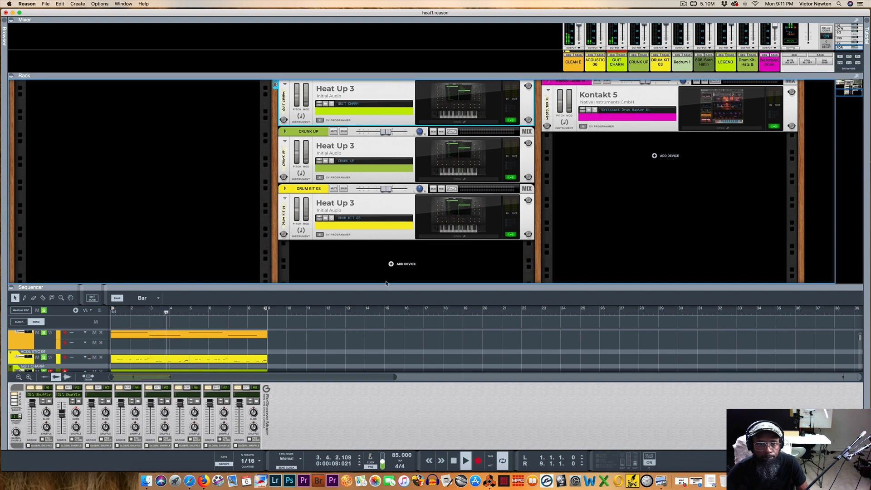
pyautogui.moveTo(385, 285); pyautogui.dragTo(384, 238)
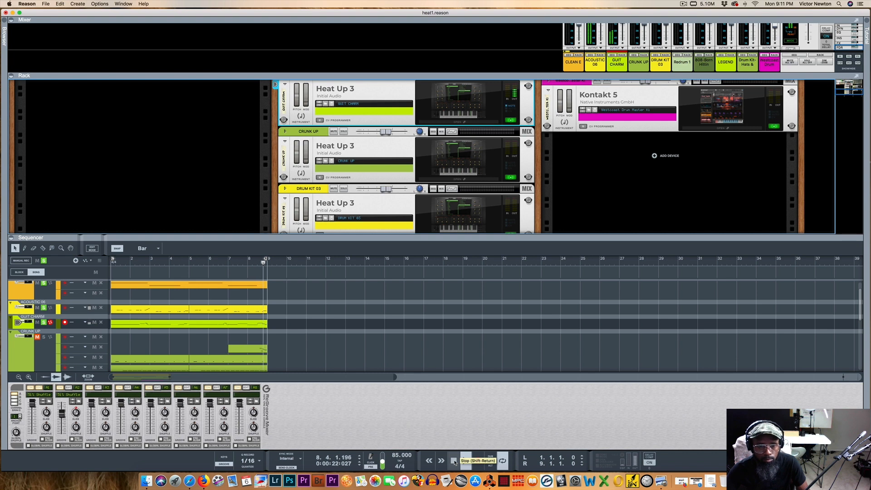
pyautogui.click(454, 461)
pyautogui.click(454, 461)
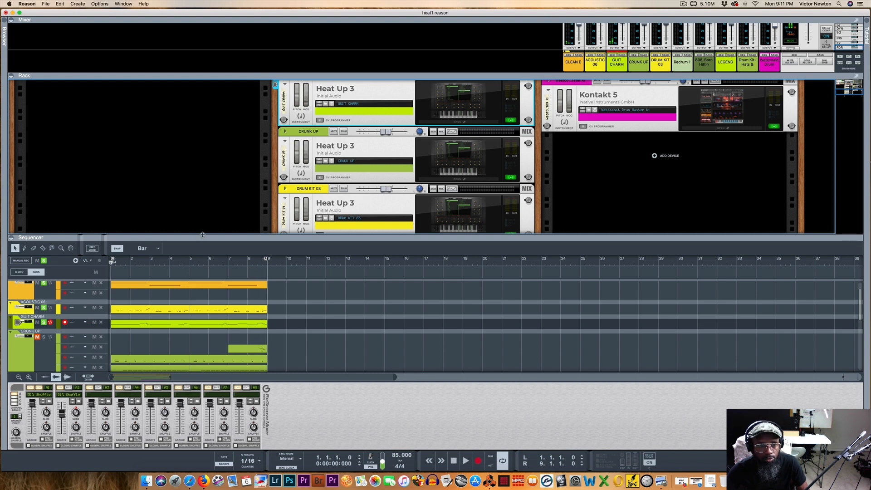
# Solo and select the CRUNK UP drum track, and view its Heat Up 3 preset browser before closing the instrument window.
pyautogui.moveTo(200, 221); pyautogui.dragTo(200, 152)
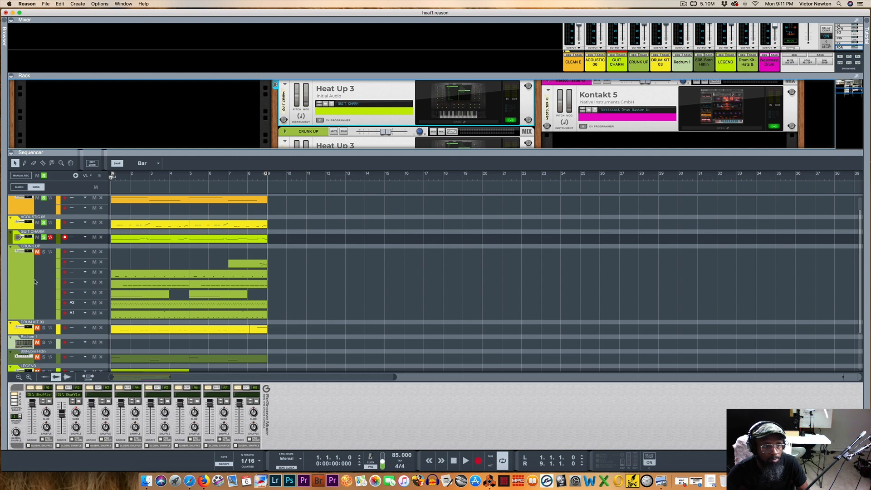
pyautogui.click(44, 253)
pyautogui.click(44, 254)
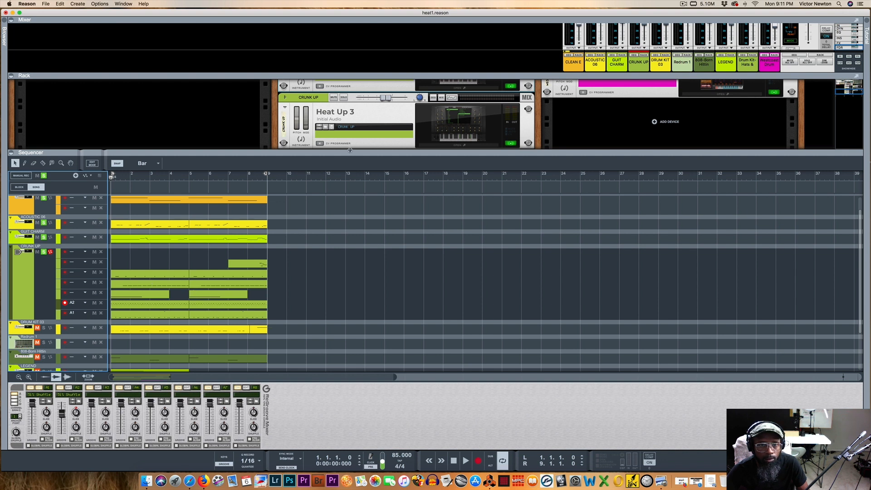
pyautogui.moveTo(350, 153); pyautogui.dragTo(349, 166)
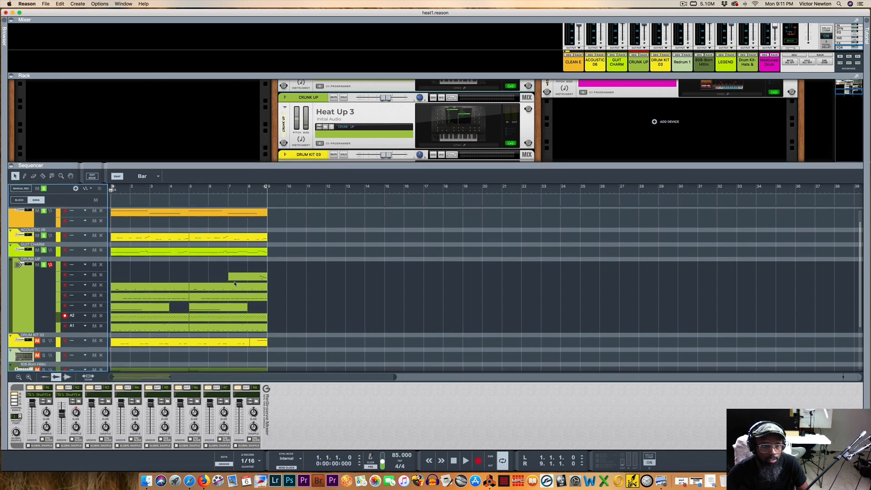
pyautogui.moveTo(389, 176); pyautogui.dragTo(389, 190)
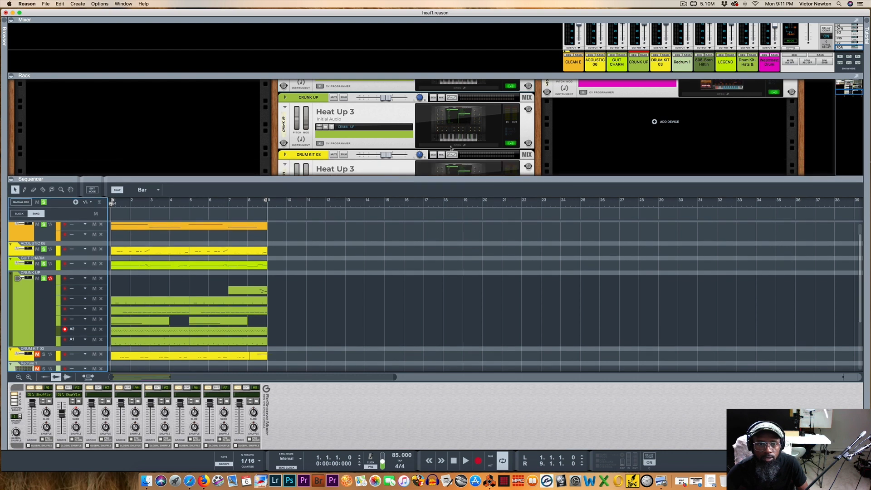
pyautogui.click(463, 145)
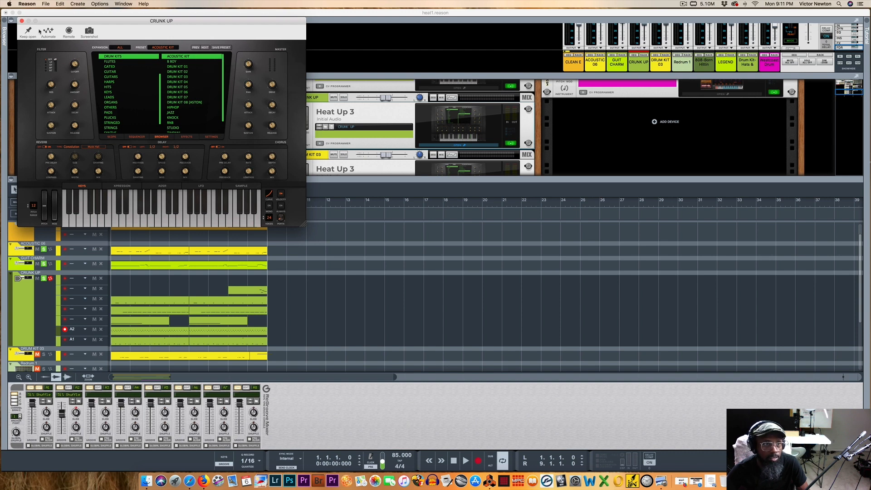
pyautogui.click(21, 21)
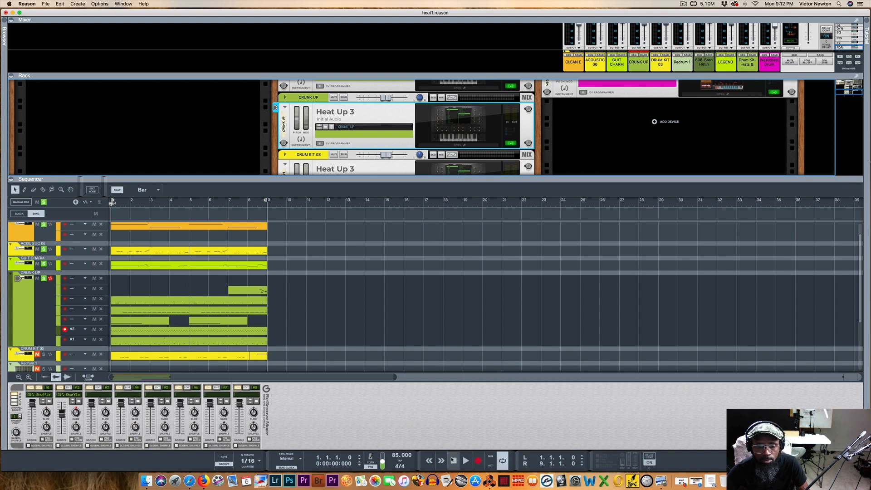
# Play the four soloed tracks while browsing the rack up to Scales & Chords and Redrum, and stop with the sequencer enlarged.
pyautogui.click(465, 461)
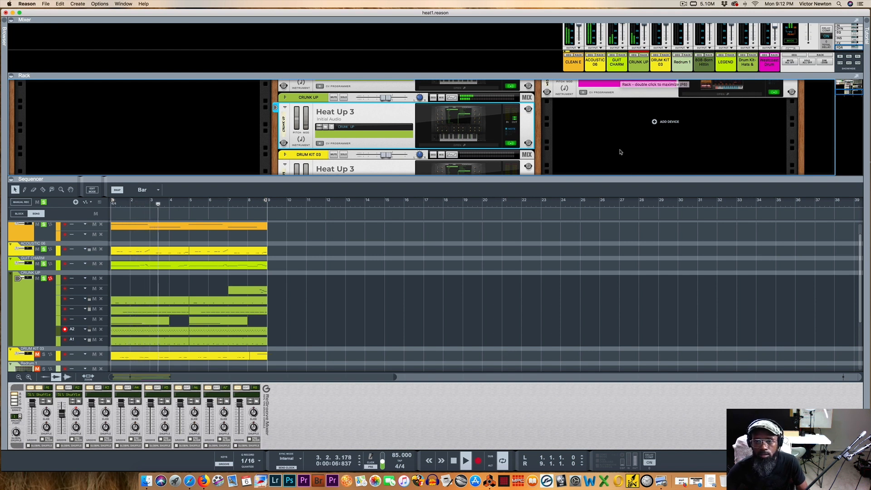
pyautogui.moveTo(611, 176); pyautogui.dragTo(617, 226)
pyautogui.scroll(4, 634, 165)
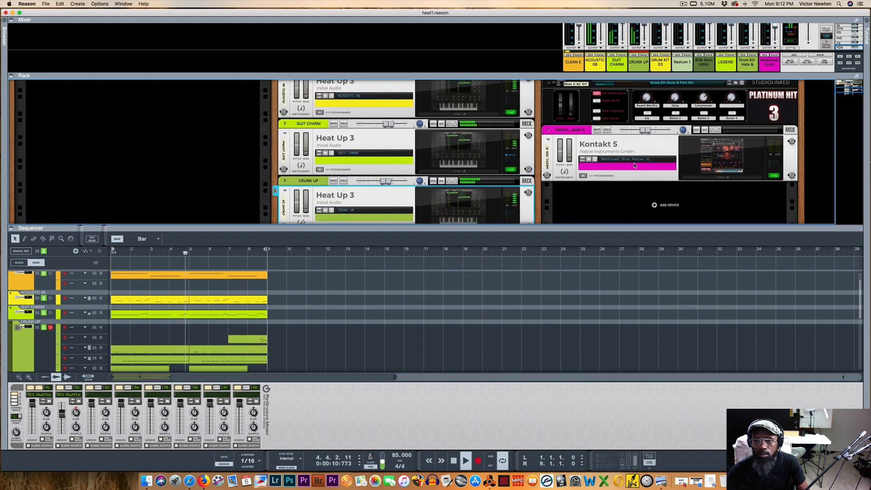
pyautogui.scroll(6, 634, 165)
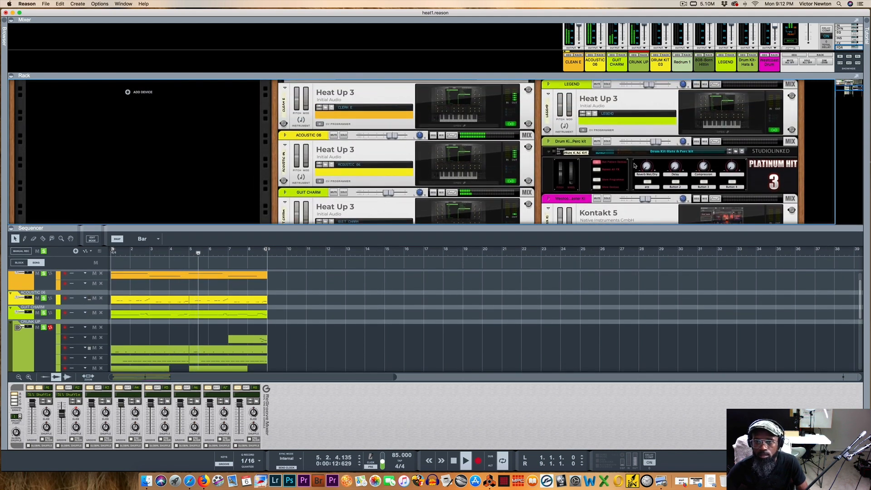
pyautogui.scroll(6, 634, 165)
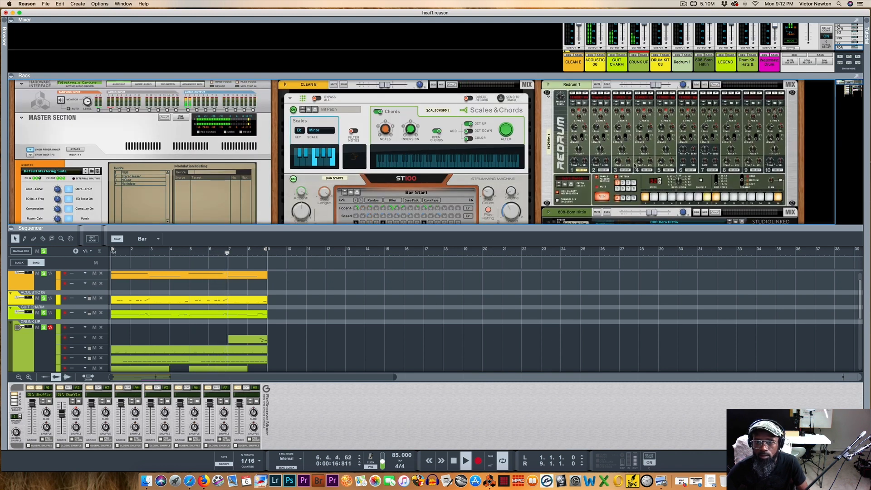
pyautogui.moveTo(622, 82)
pyautogui.mouseDown()
pyautogui.moveTo(620, 159)
pyautogui.moveTo(620, 83)
pyautogui.mouseUp()
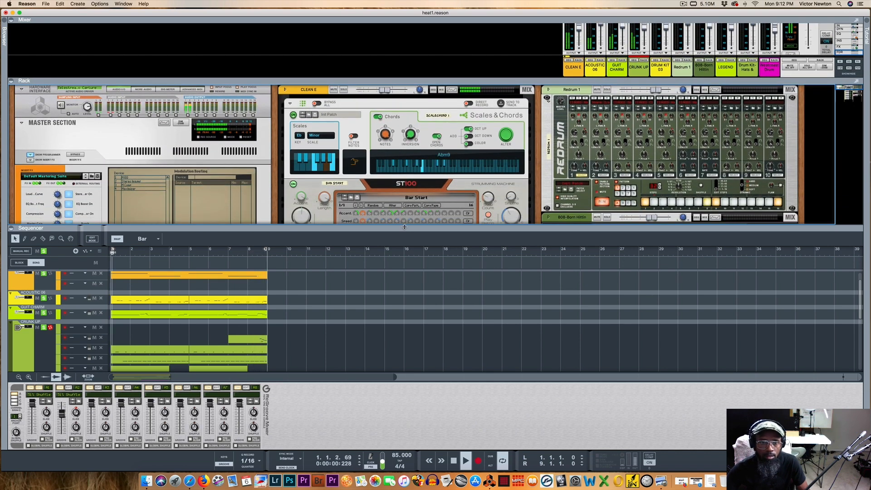
pyautogui.moveTo(424, 226); pyautogui.dragTo(433, 138)
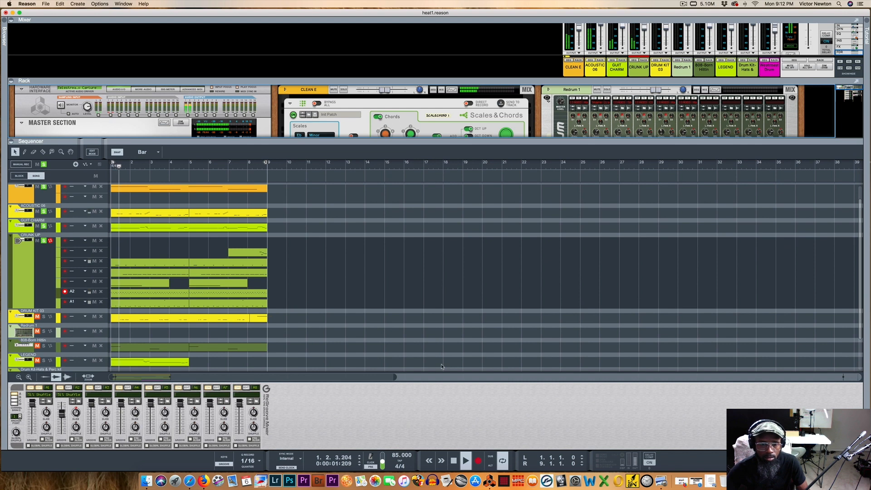
pyautogui.click(454, 460)
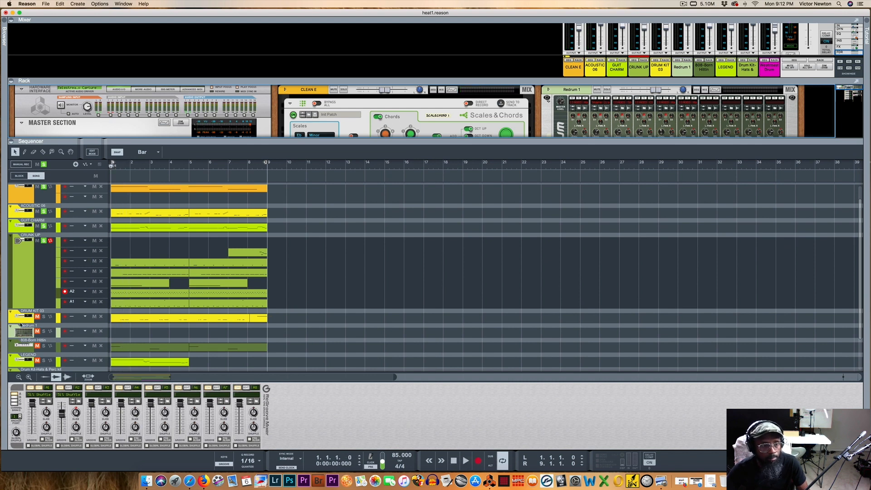
# Solo and select the Redrum 1 track, play it with the other soloed tracks, and enlarge the rack to show the Redrum.
pyautogui.click(44, 331)
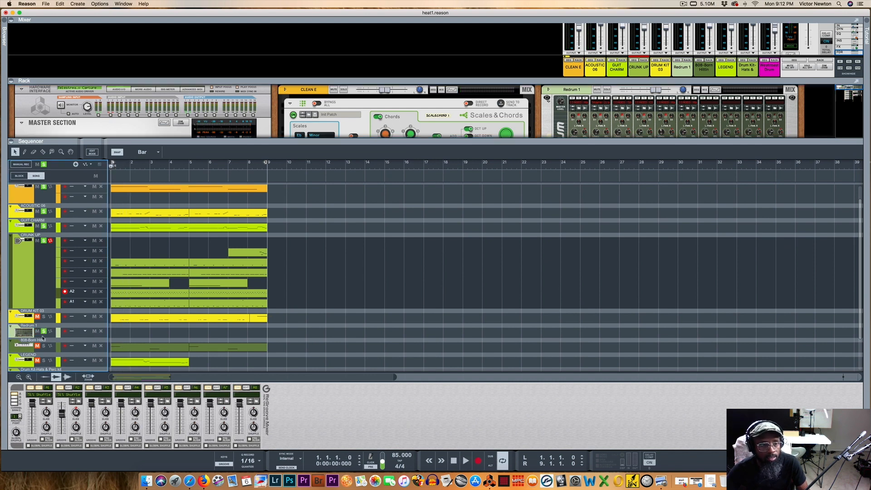
pyautogui.click(42, 336)
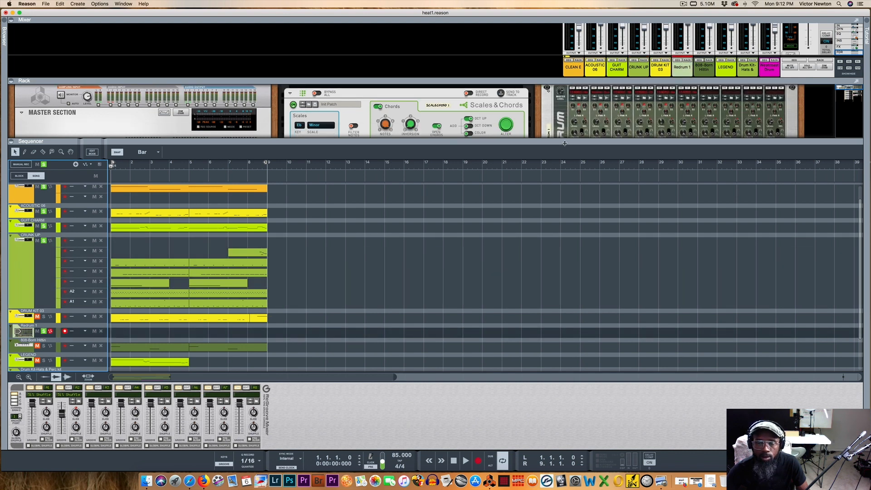
pyautogui.moveTo(564, 143); pyautogui.dragTo(566, 179)
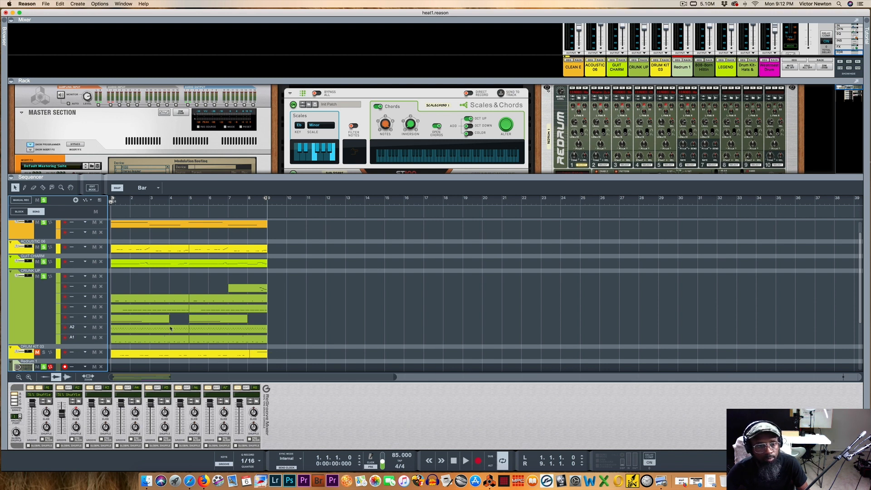
pyautogui.click(465, 461)
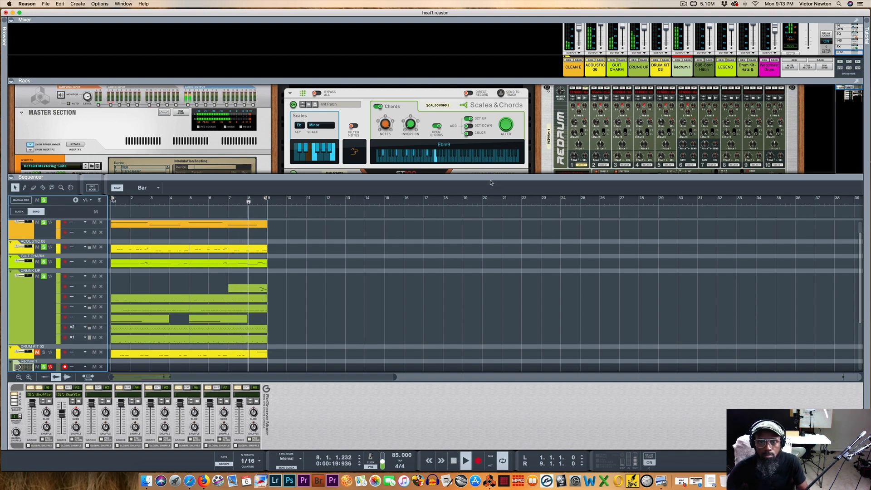
pyautogui.moveTo(489, 178); pyautogui.dragTo(488, 212)
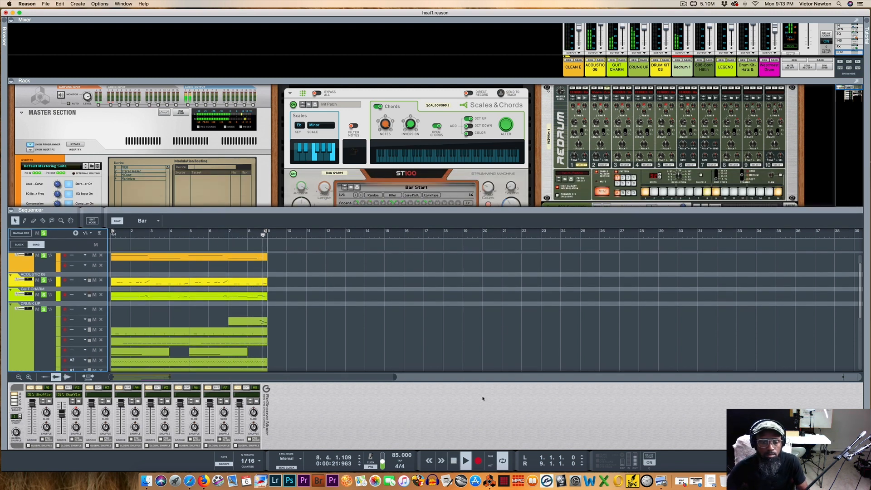
# Stop playback, enlarge the sequencer, and solo the 808-Born Hittin track alongside the tracks already soloed.
pyautogui.click(454, 462)
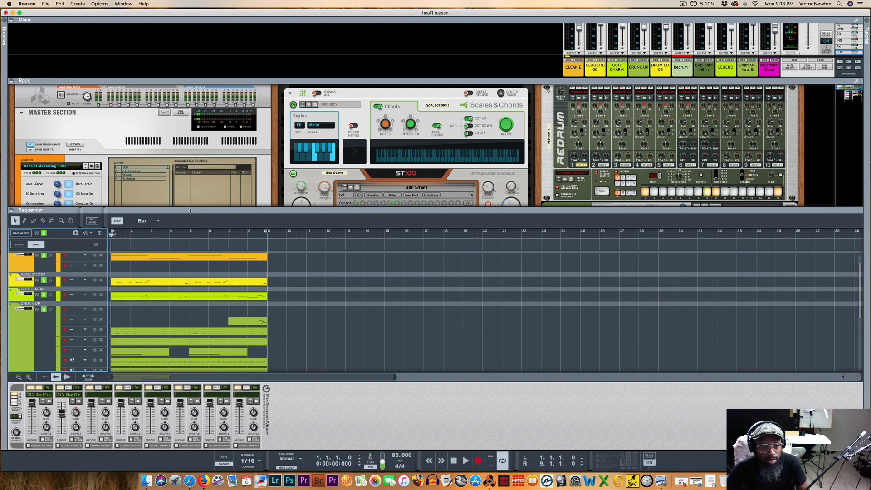
pyautogui.moveTo(191, 210); pyautogui.dragTo(191, 154)
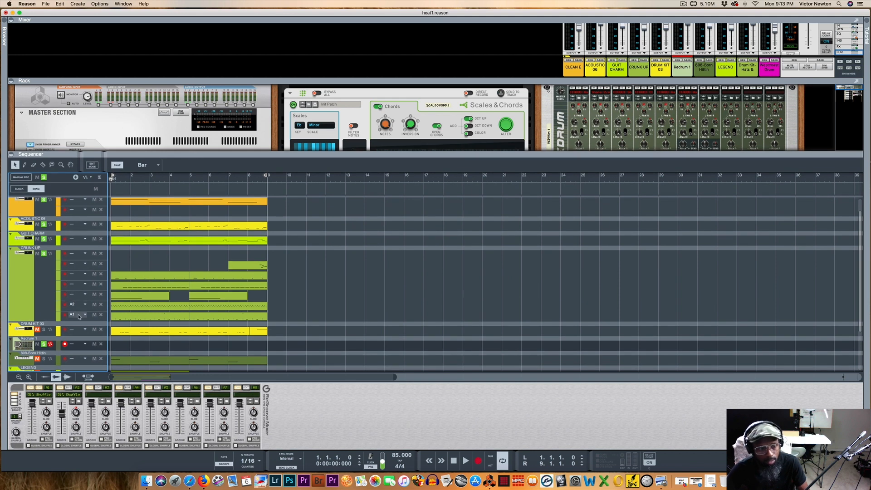
pyautogui.scroll(-4, 36, 301)
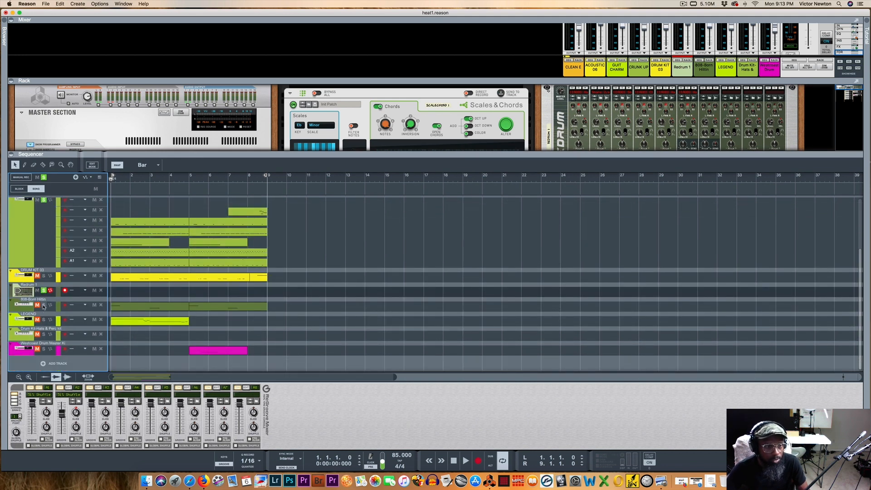
pyautogui.click(43, 305)
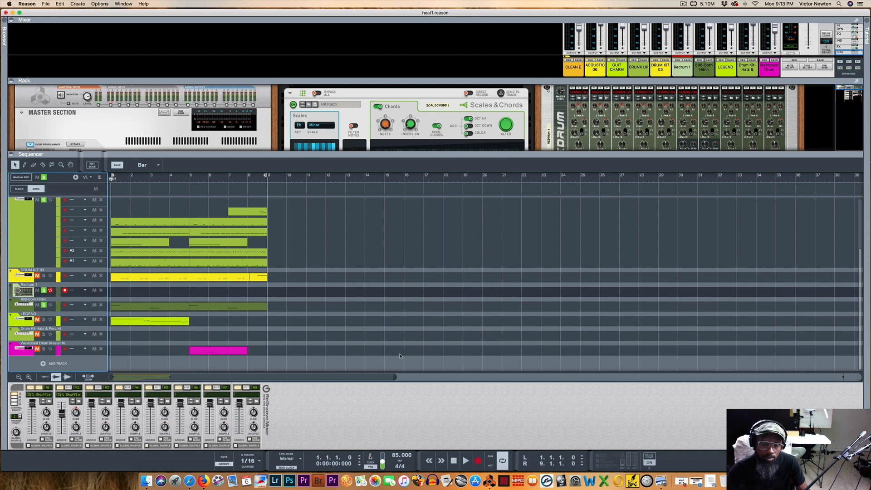
pyautogui.click(453, 461)
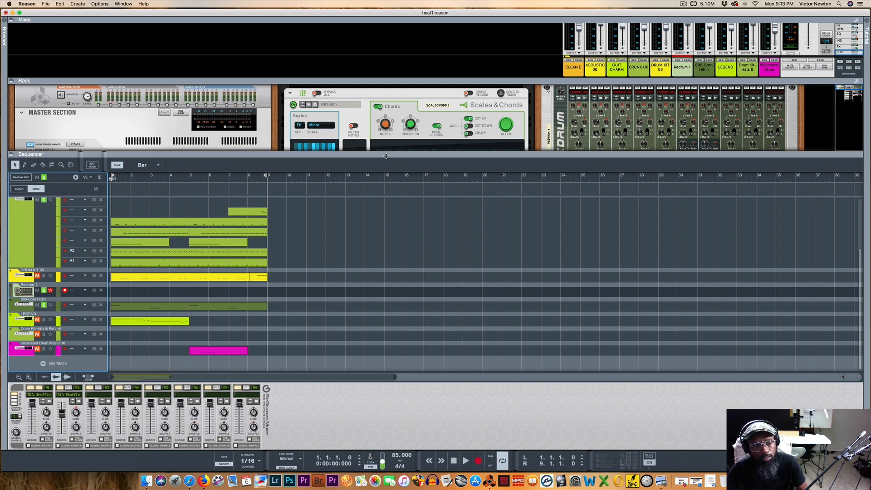
# Play the soloed tracks with the 808-Born Hittin part, and enlarge the rack to view its Trap Bang device.
pyautogui.moveTo(386, 156); pyautogui.dragTo(386, 166)
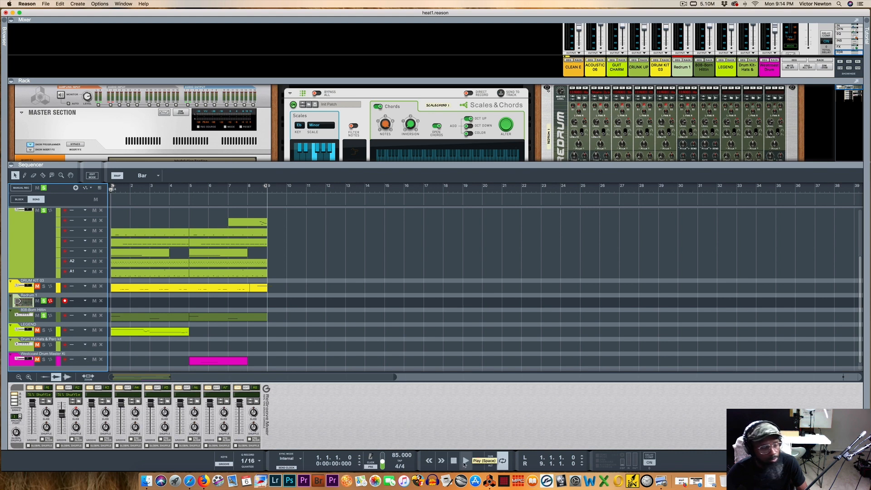
pyautogui.click(465, 461)
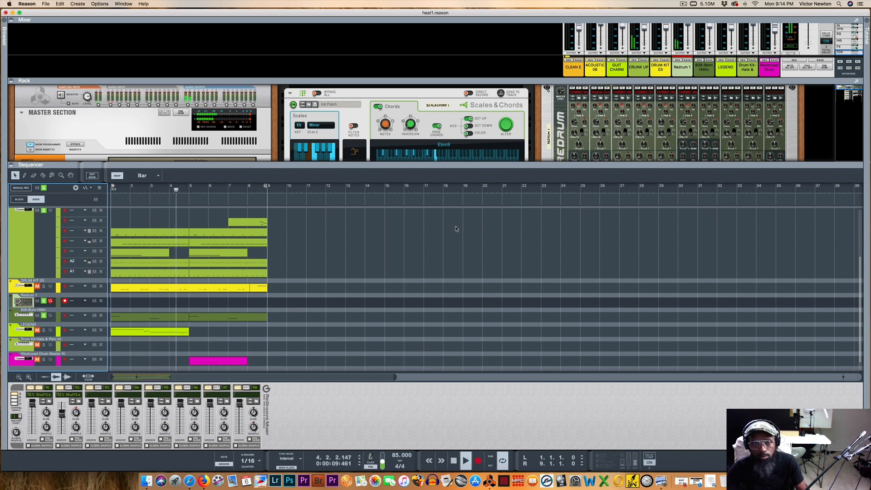
pyautogui.moveTo(479, 176); pyautogui.dragTo(535, 296)
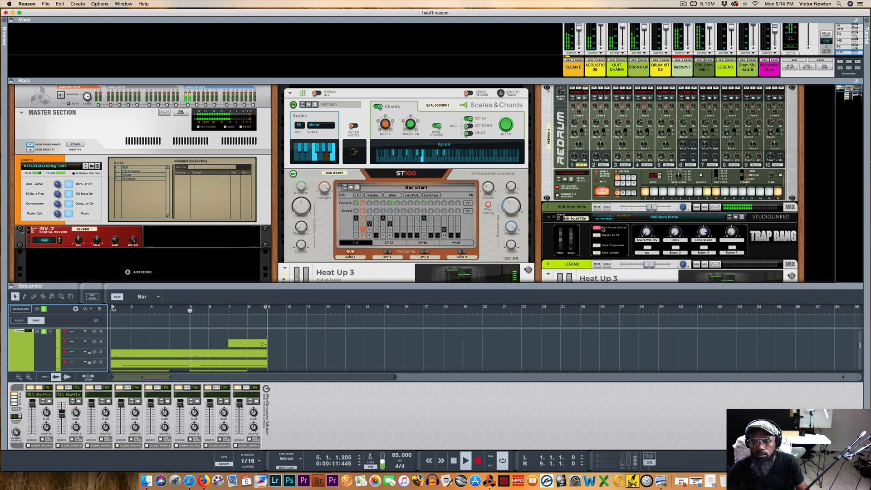
pyautogui.scroll(-2, 535, 296)
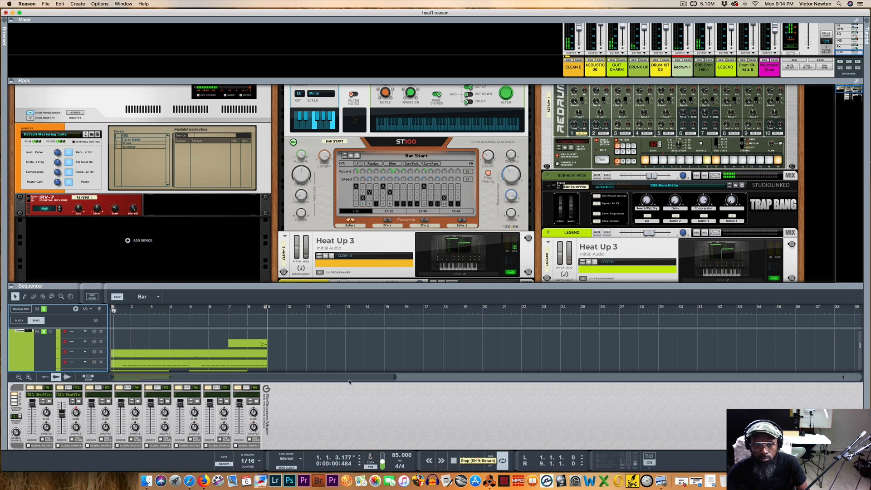
# Solo and select the DRUM KIT 03 track, and view its Heat Up 3 preset browser before closing the instrument window.
pyautogui.moveTo(207, 285); pyautogui.dragTo(207, 142)
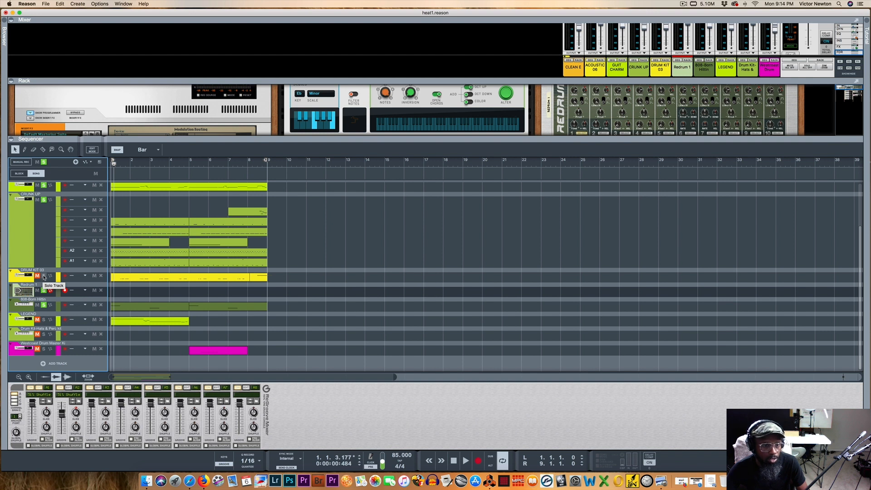
pyautogui.click(44, 276)
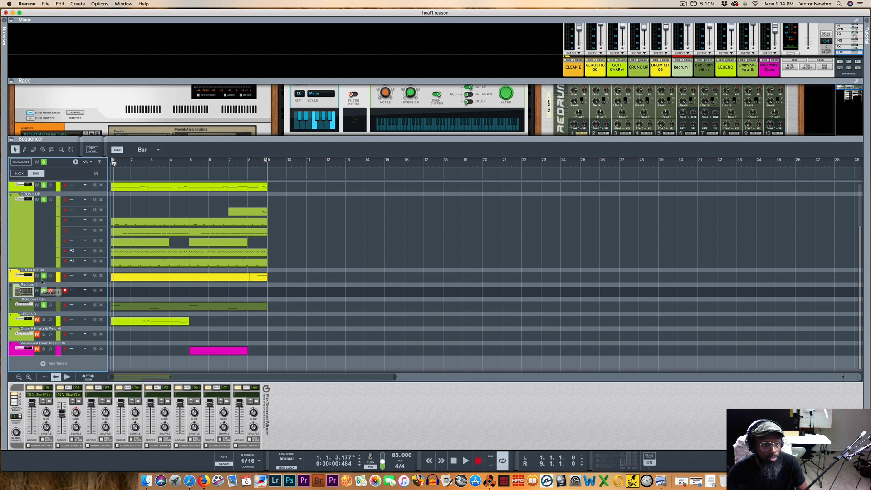
pyautogui.click(41, 281)
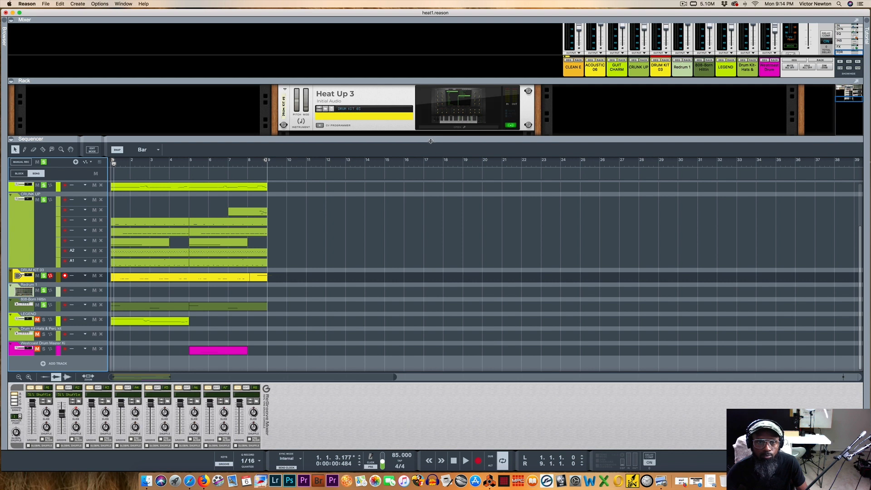
pyautogui.moveTo(431, 141); pyautogui.dragTo(434, 196)
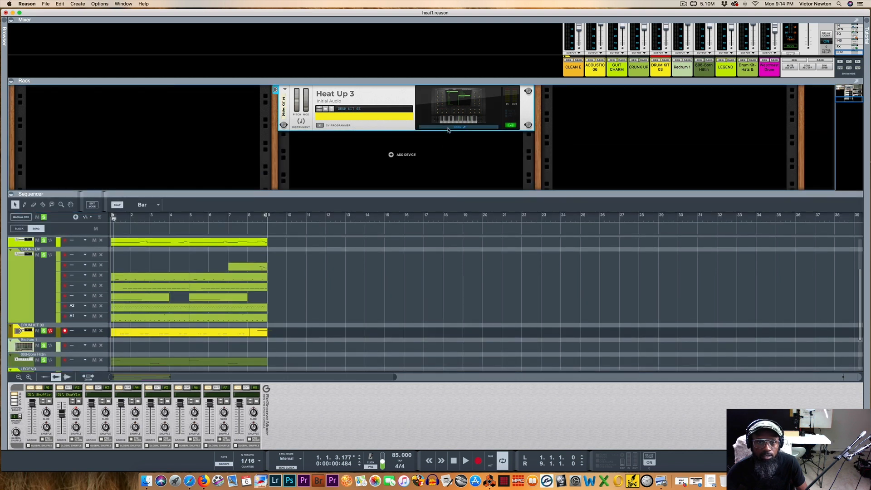
pyautogui.click(447, 128)
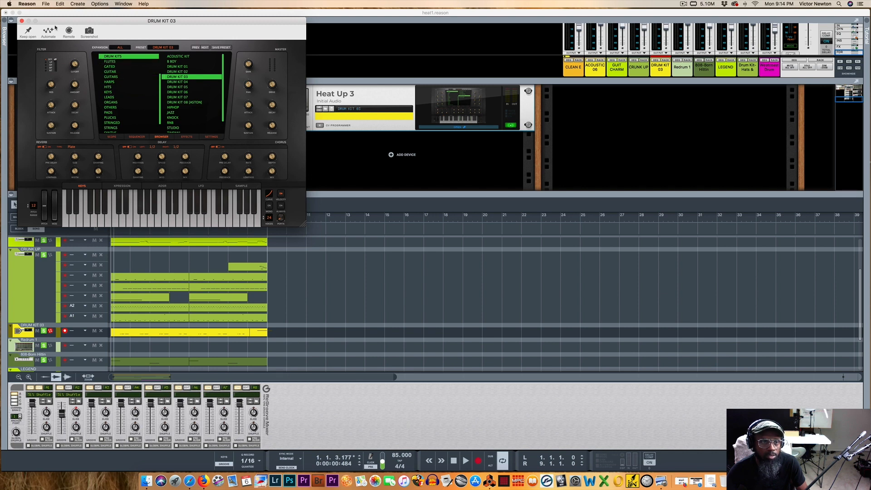
pyautogui.click(21, 21)
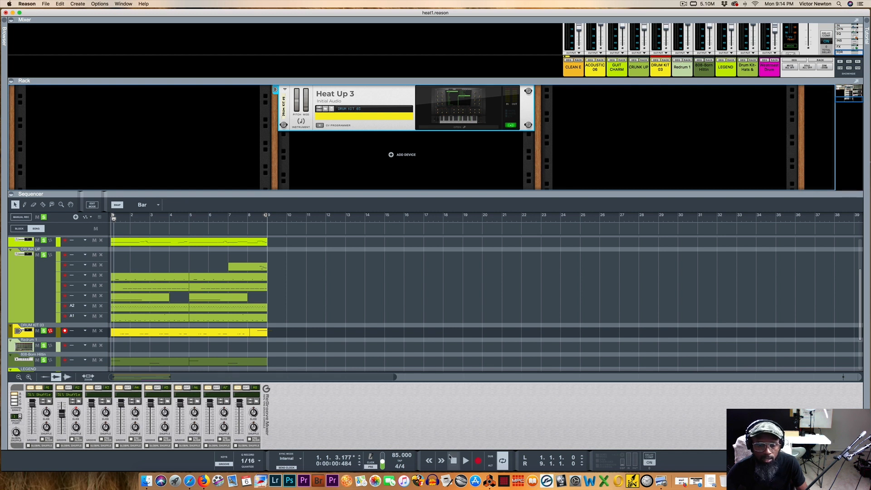
# Play the soloed tracks together with DRUM KIT 03, and return to bar 1.
pyautogui.click(465, 461)
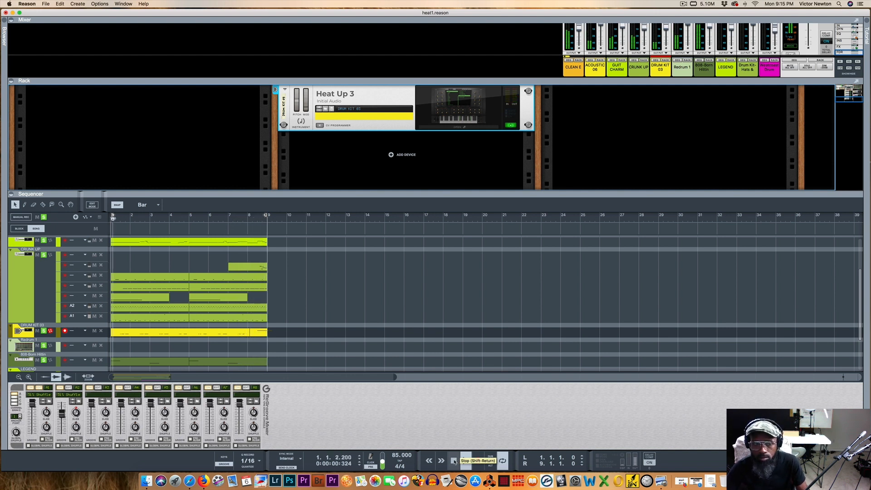
pyautogui.click(454, 461)
pyautogui.click(454, 461)
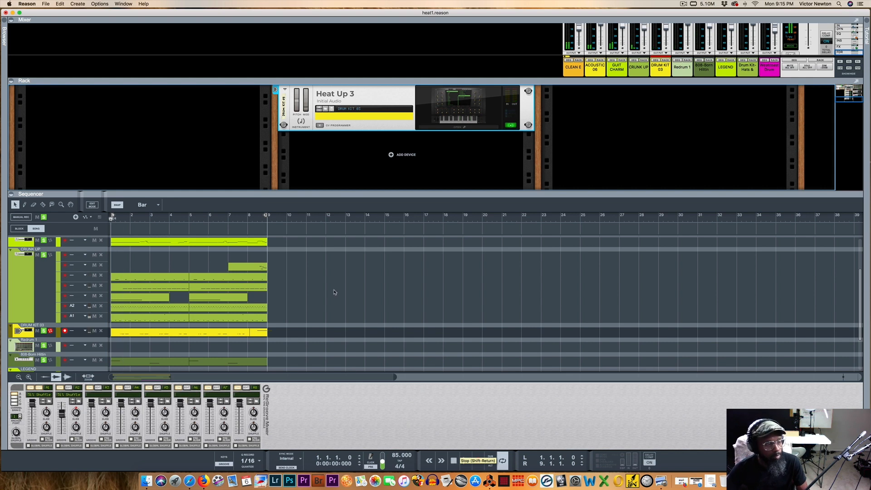
# Solo the Westcoast Drum Master Kit track, and open its Kontakt 5 instrument to view the West Coast Rider interface.
pyautogui.scroll(-5, 317, 262)
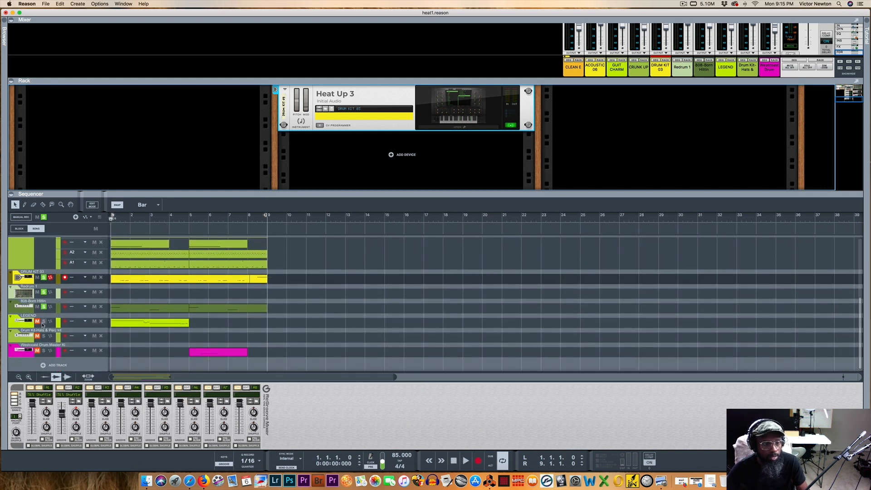
pyautogui.click(44, 350)
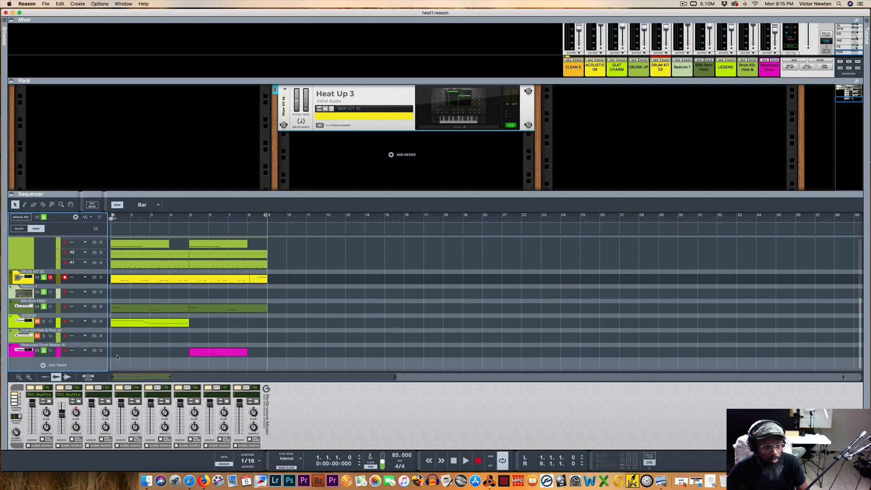
pyautogui.scroll(5, 666, 137)
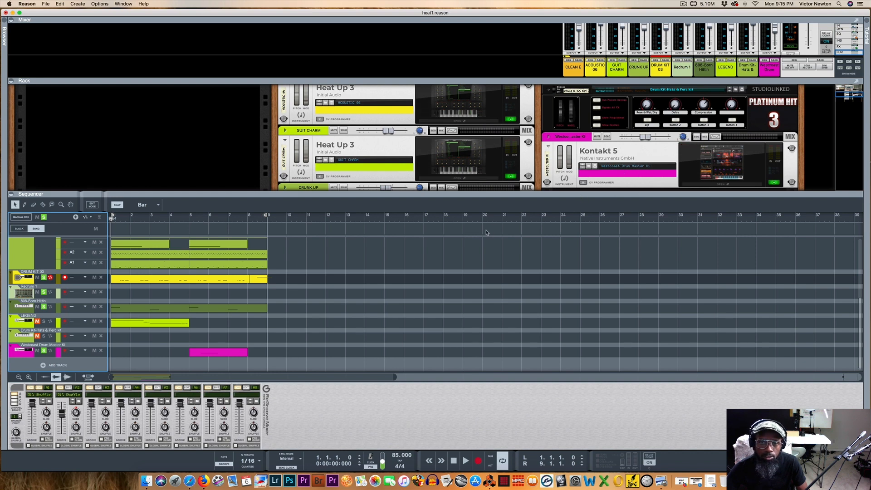
pyautogui.click(720, 186)
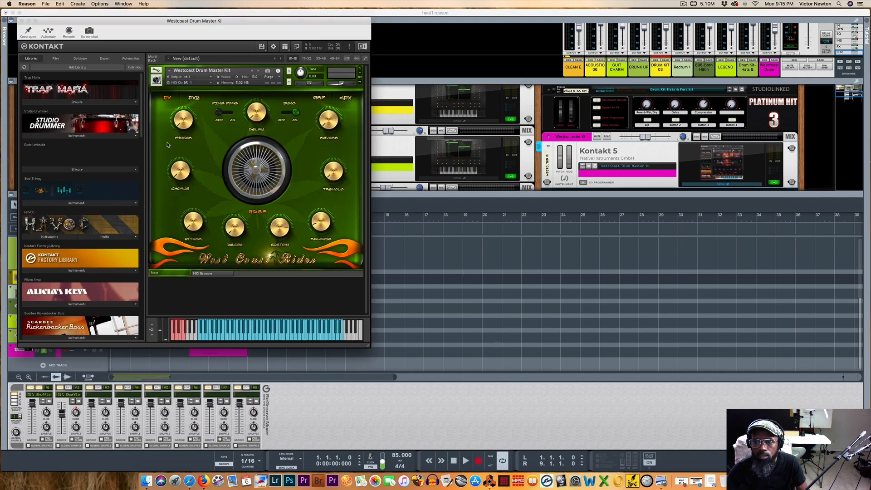
pyautogui.click(485, 152)
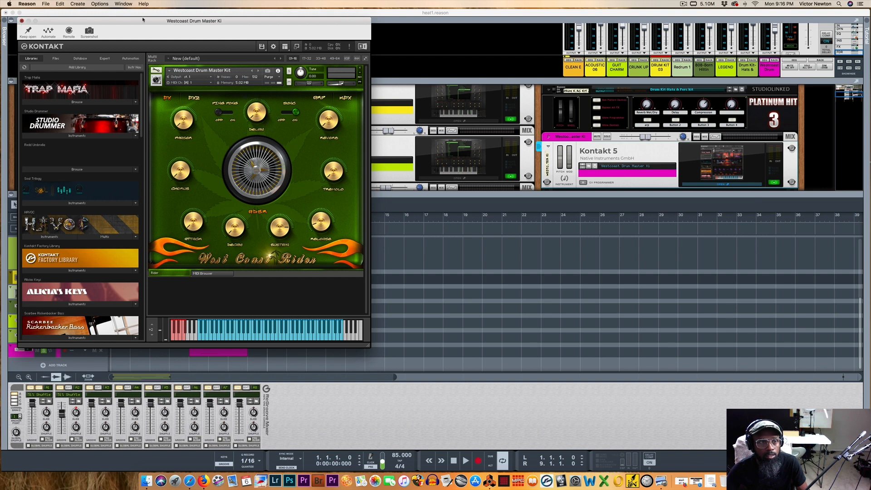
# Play the soloed tracks together with the Westcoast Drum Master Kit from bar 1, and stop back at the start.
pyautogui.click(453, 462)
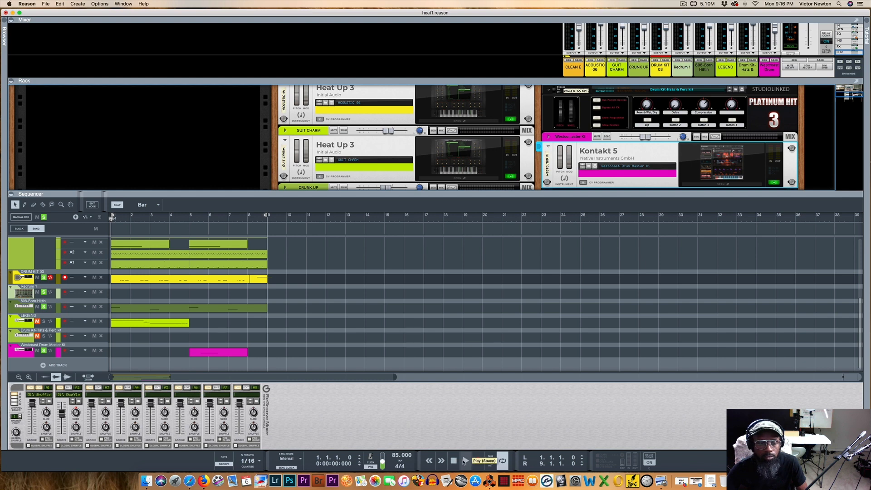
pyautogui.click(464, 461)
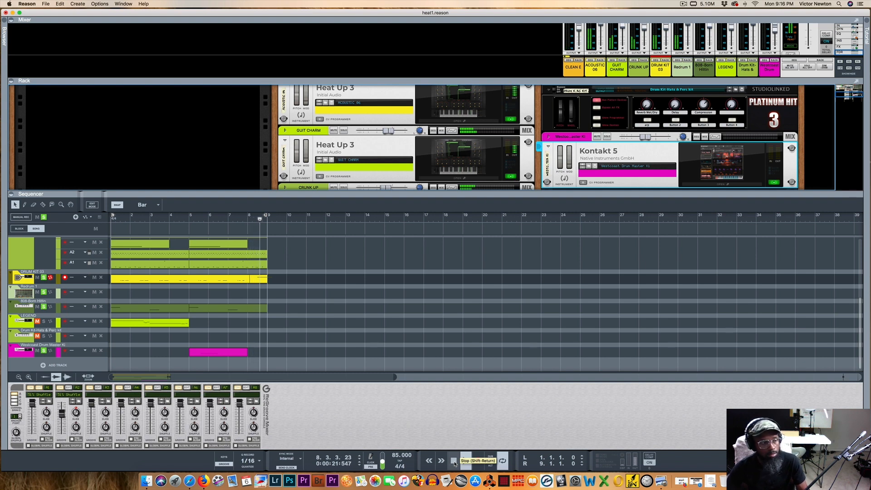
pyautogui.click(454, 460)
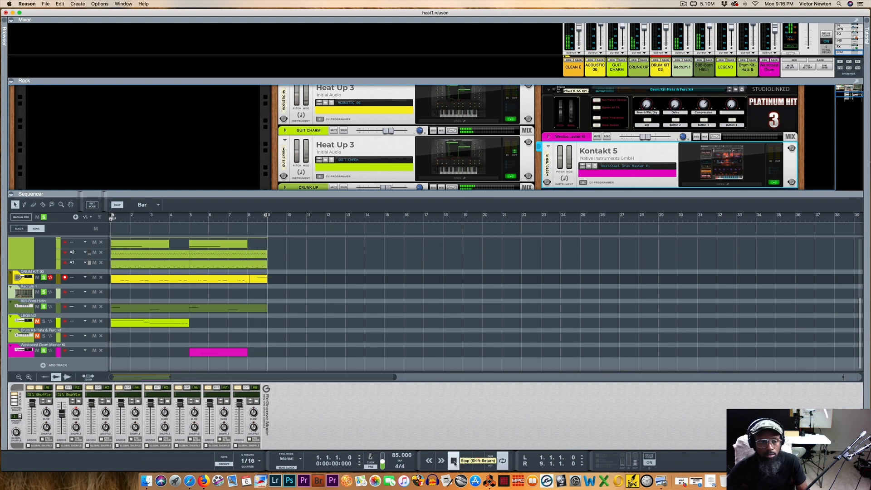
# Solo and select the LEGEND track, and view its Heat Up 3 brass preset browser before closing the instrument window.
pyautogui.click(58, 309)
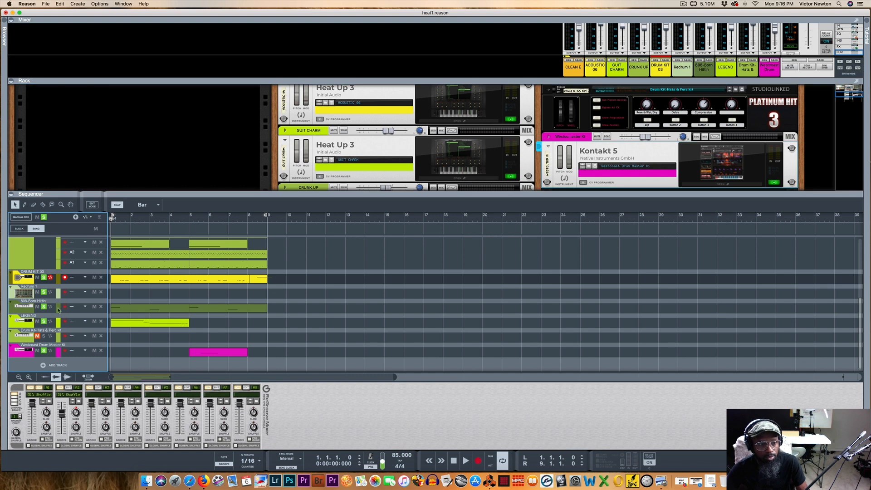
pyautogui.click(38, 326)
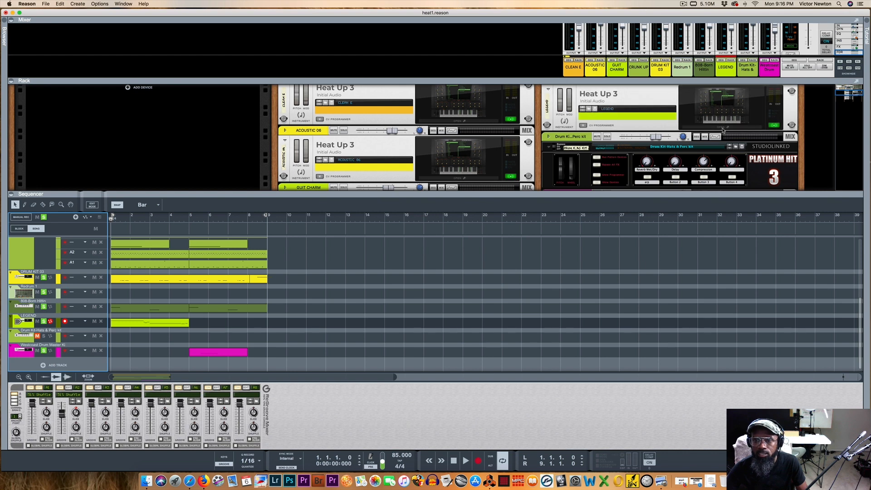
pyautogui.click(723, 126)
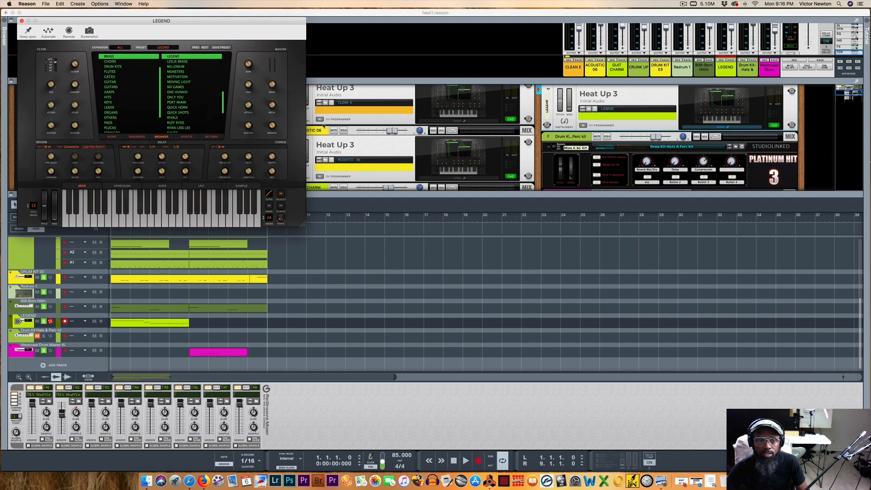
pyautogui.click(22, 21)
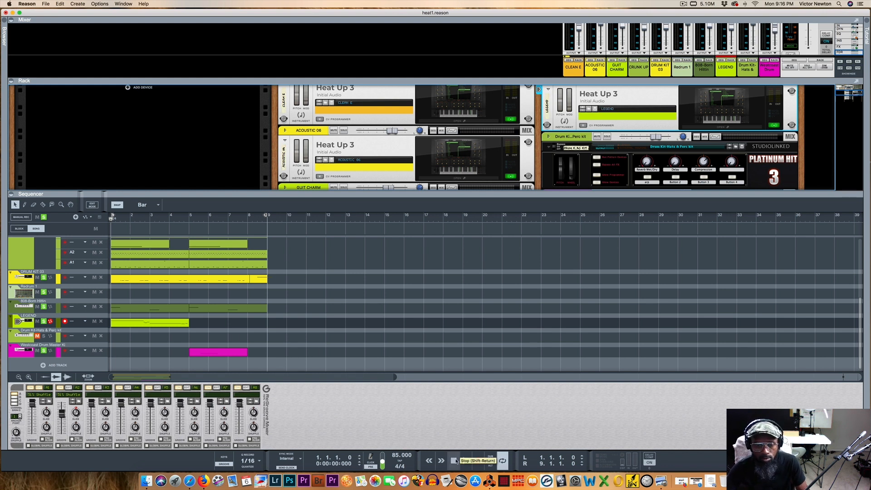
# Enlarge the sequencer, clear the solo on all tracks, and play the full beat.
pyautogui.moveTo(220, 191); pyautogui.dragTo(136, 120)
pyautogui.click(43, 145)
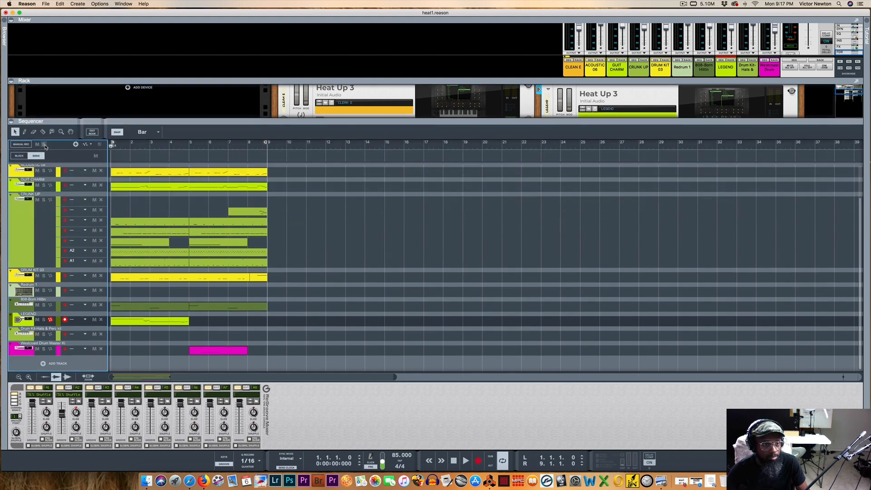
pyautogui.click(464, 463)
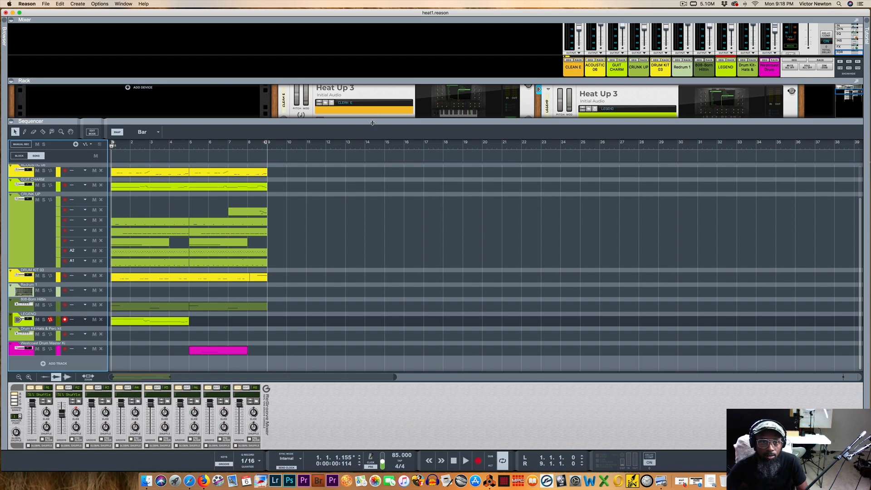
# Enlarge the rack and review its devices from Scales & Chords and Redrum down to the Heat Up 3 instruments.
pyautogui.moveTo(372, 122); pyautogui.dragTo(378, 204)
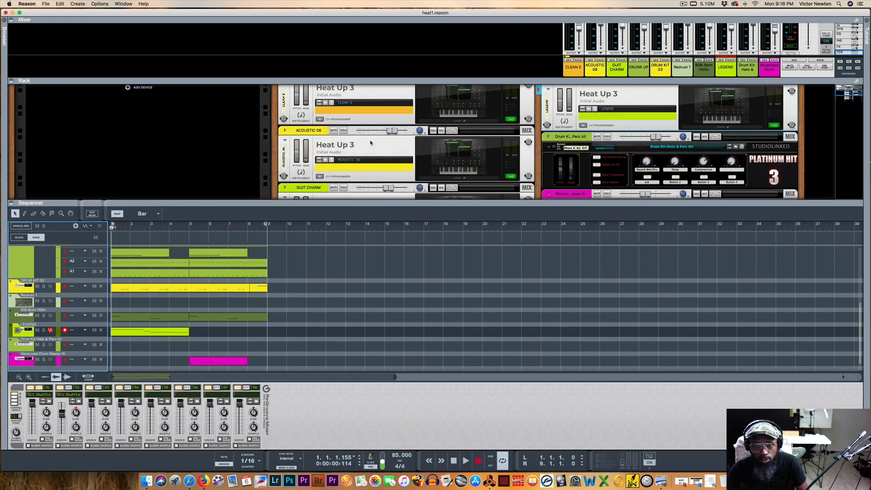
pyautogui.scroll(5, 371, 142)
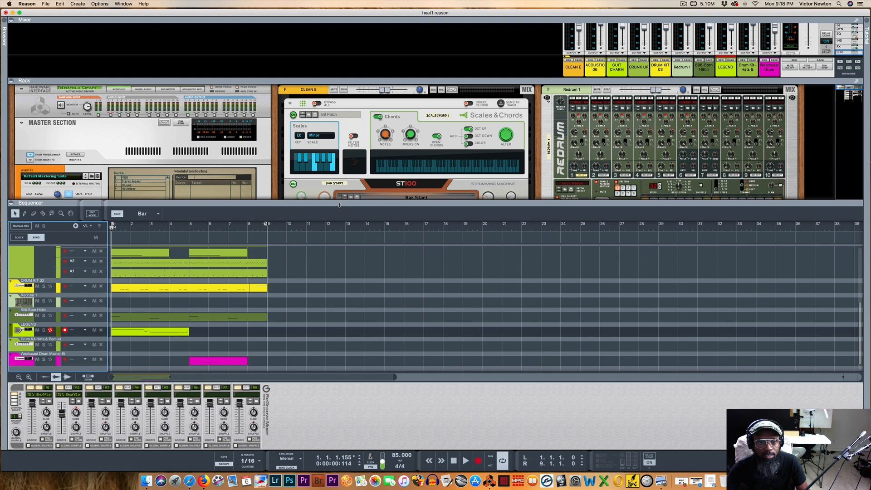
pyautogui.moveTo(339, 205); pyautogui.dragTo(345, 300)
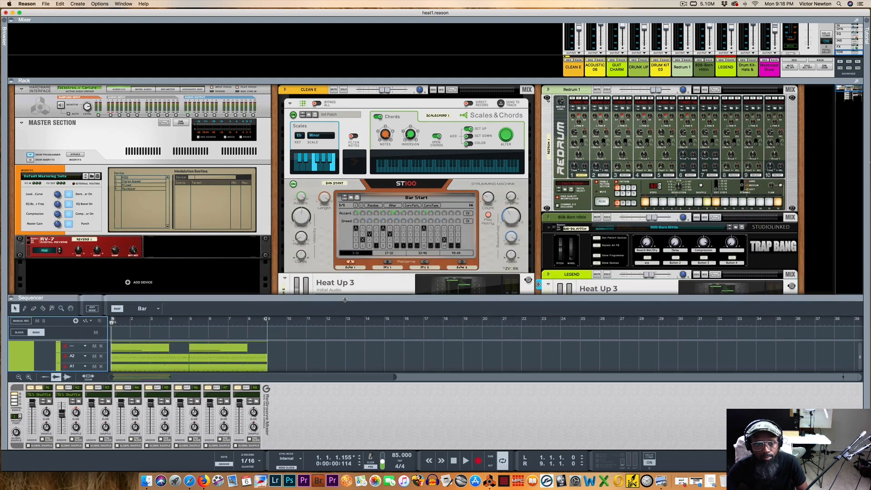
pyautogui.scroll(-4, 322, 244)
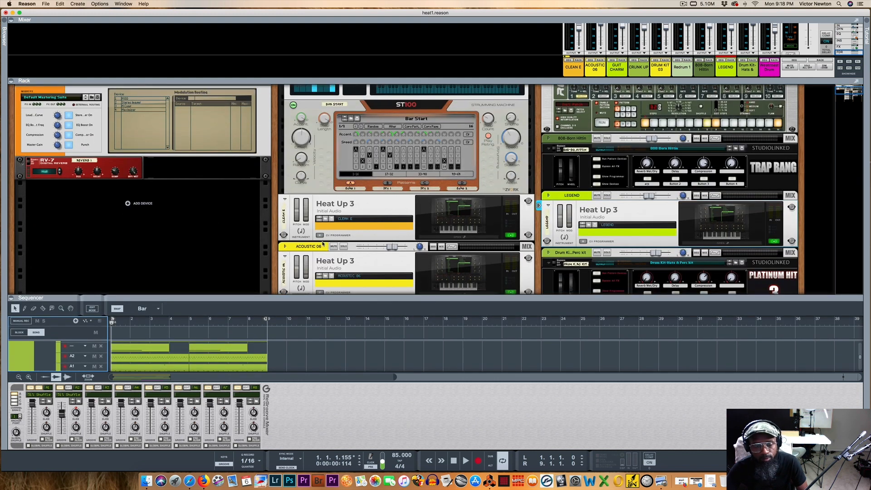